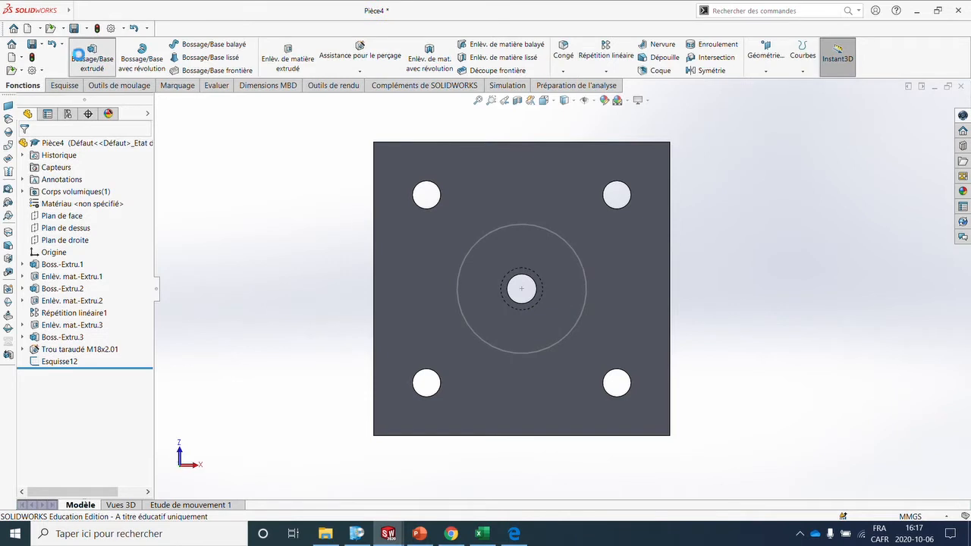
Step: Extrude the 55 mm circle on the base plate's underside as a boss 4 mm deep, merged with the part
left_click(505, 213)
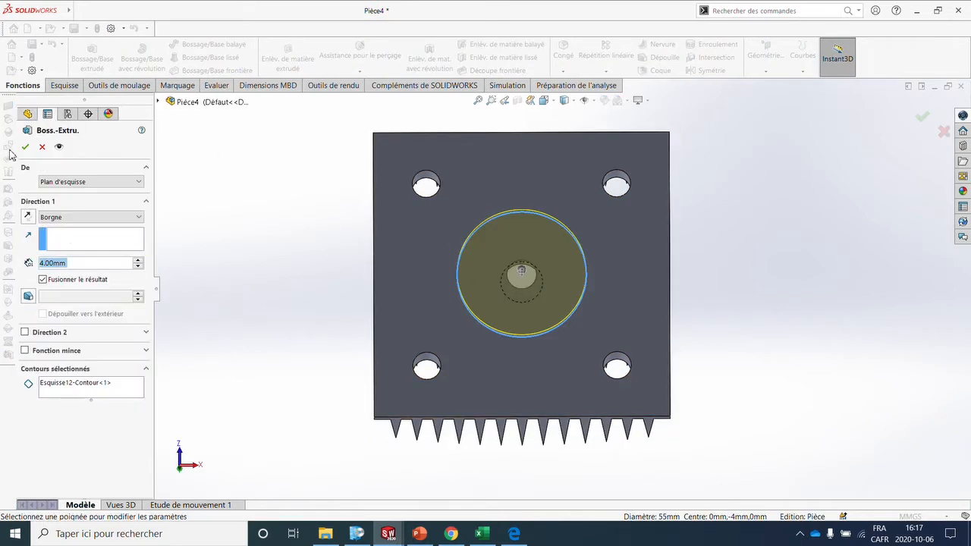
left_click(25, 147)
middle_click_drag(385, 232, 314, 221)
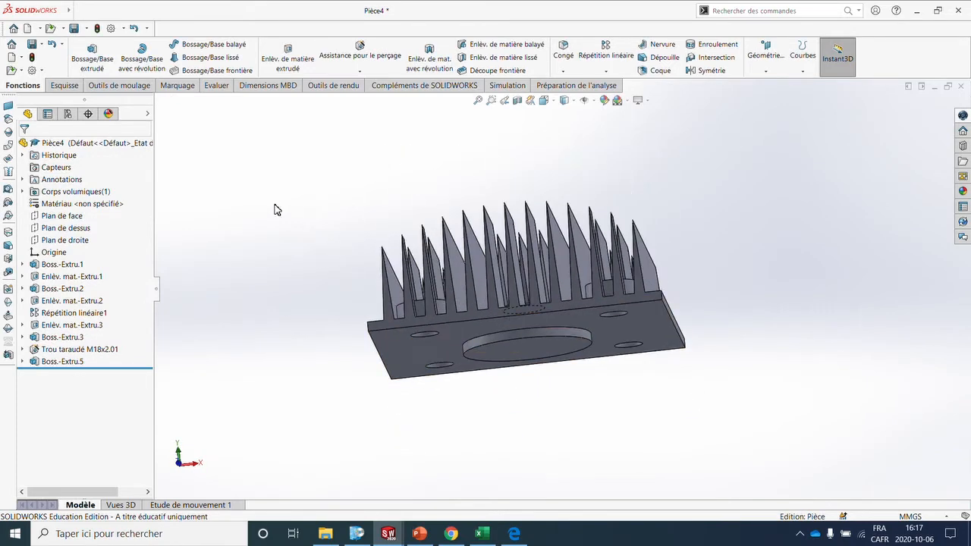
Step: Start a sketch on the front plane and draw a vertical construction line about 21 mm long downward from the origin
left_click(67, 218)
left_click(76, 86)
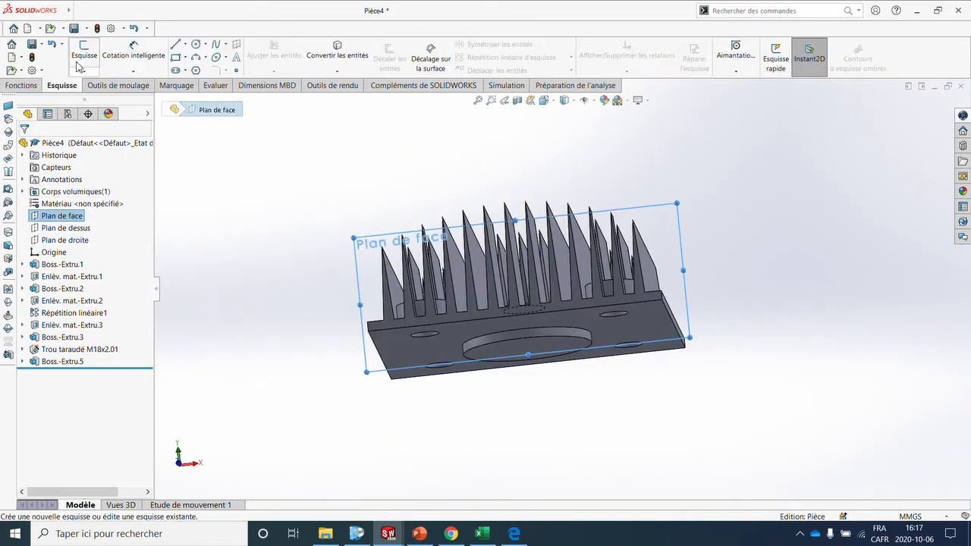
left_click(83, 54)
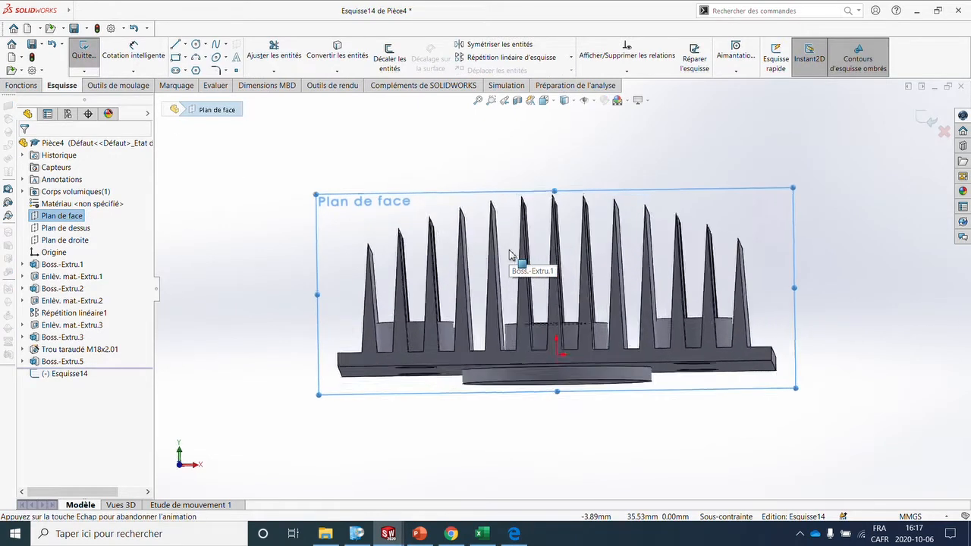
scroll(599, 384, "down", 6)
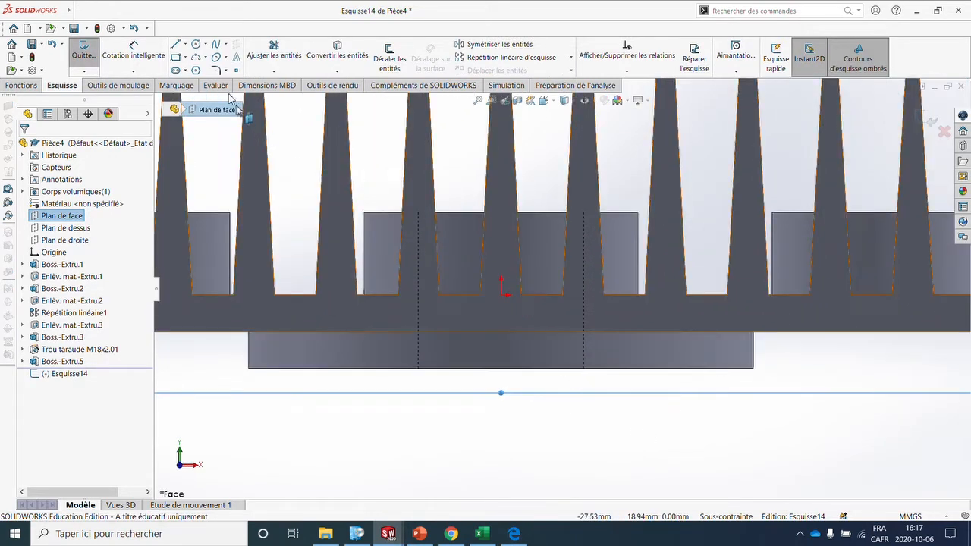
left_click(185, 44)
left_click(216, 70)
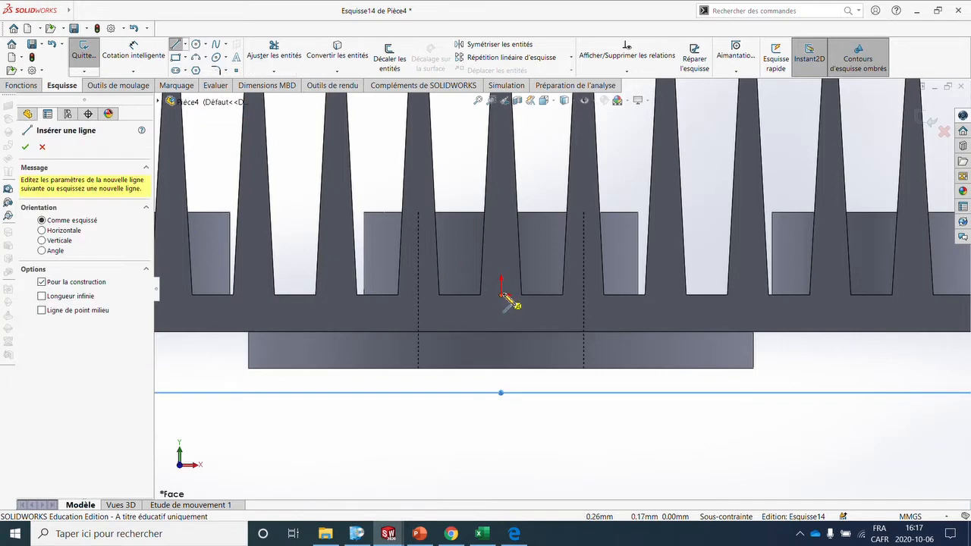
left_click_drag(501, 296, 501, 494)
key("Escape")
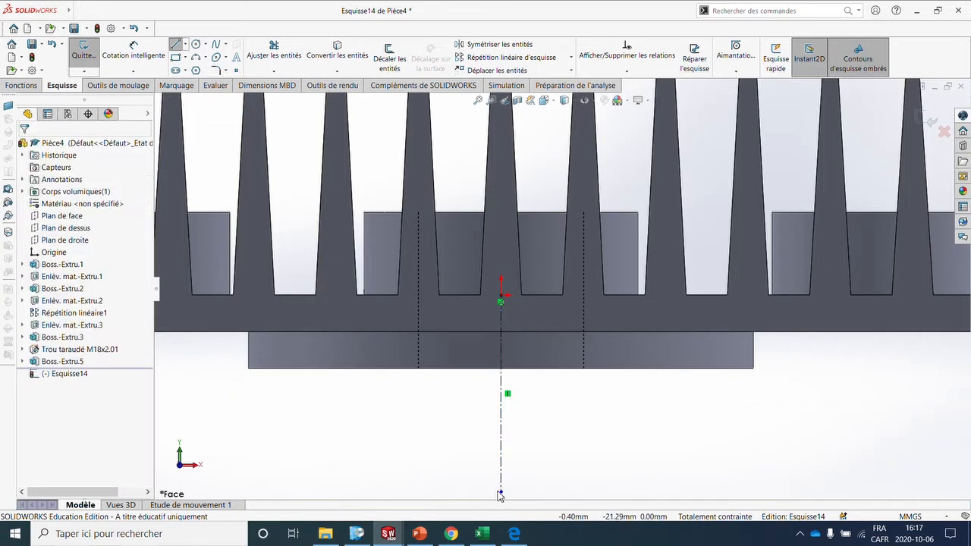
Step: Draw a line about 11 mm long from the centerline outward along the bottom edge of the round boss
left_click(175, 46)
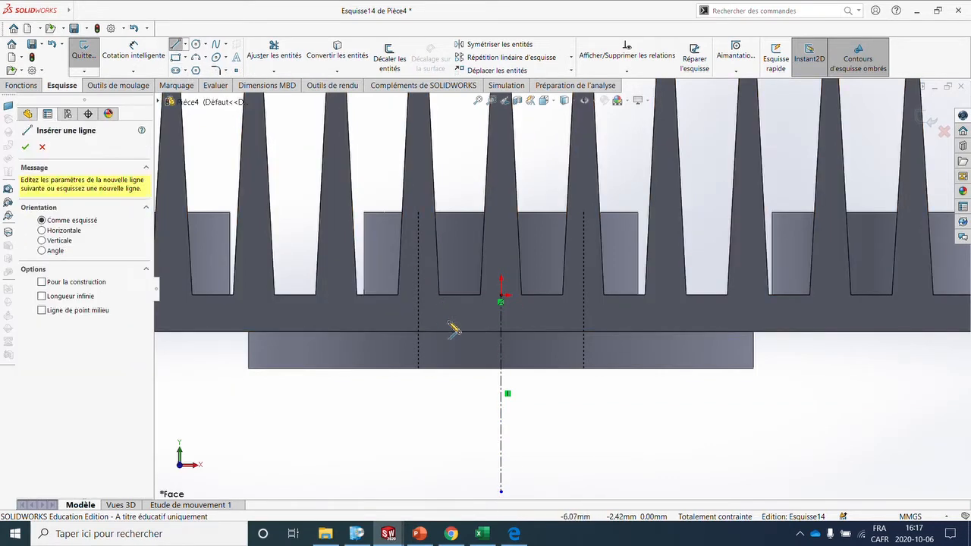
left_click(501, 369)
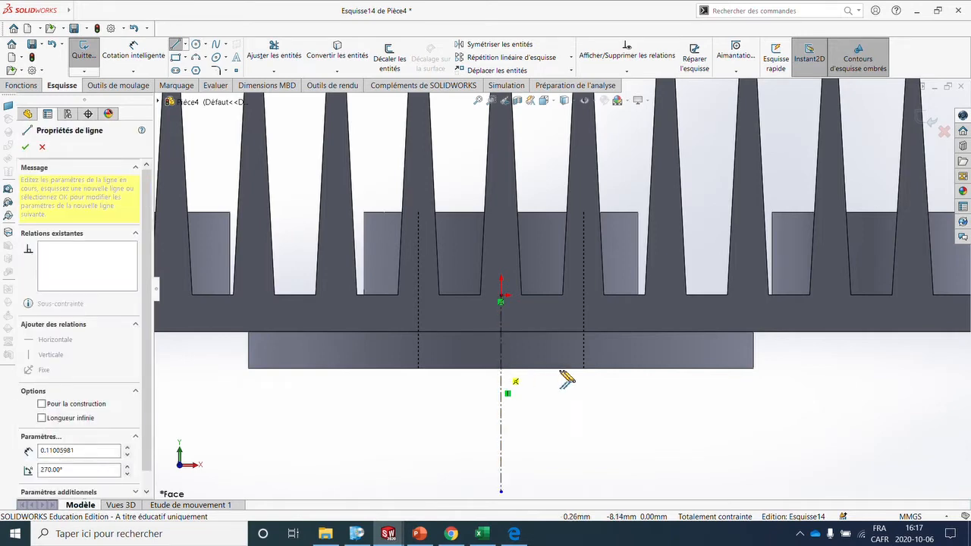
left_click(603, 369)
key("Escape")
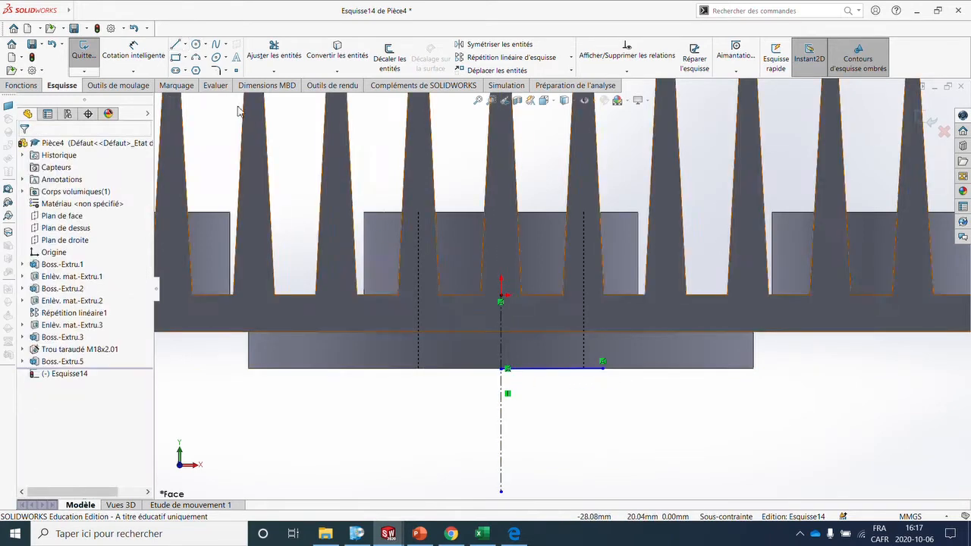
Step: Draw a three-point arc of about 16.5 mm radius from the line's outer end up to the centerline, bulging outward
left_click(196, 58)
scroll(475, 312, "down", 2)
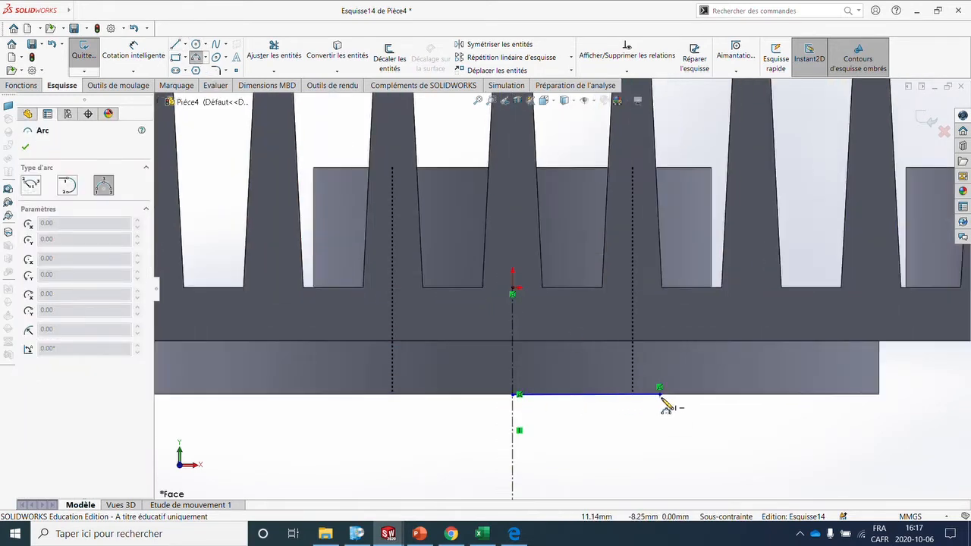
left_click(661, 395)
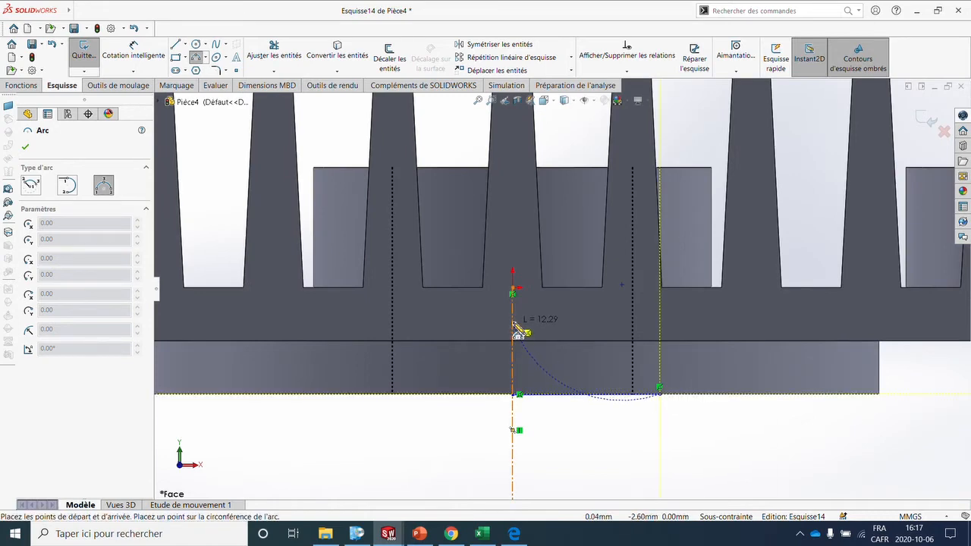
left_click(514, 323)
left_click(576, 346)
scroll(575, 430, "up", 2)
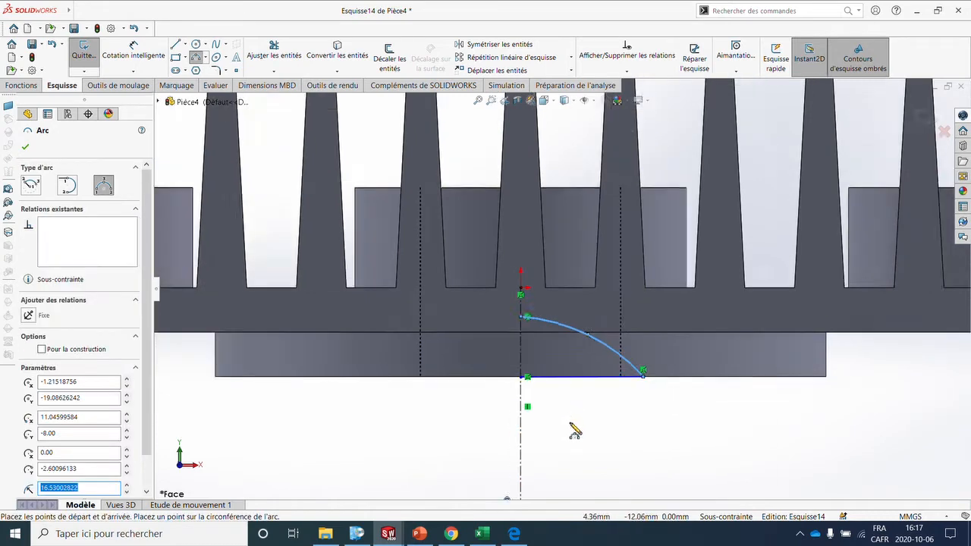
key("Escape")
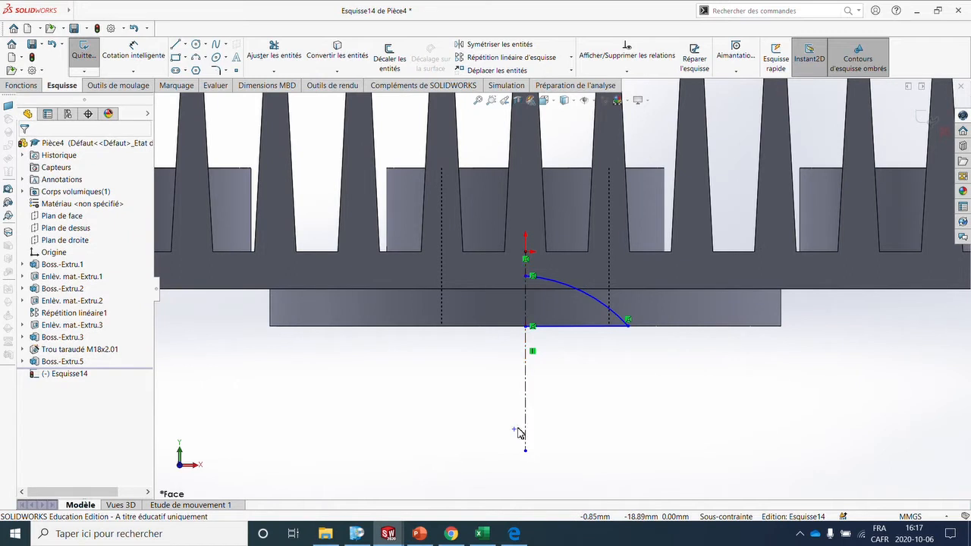
Step: Make the arc's center point coincident with the vertical construction line
left_click(515, 431)
left_click(525, 402, "ctrl")
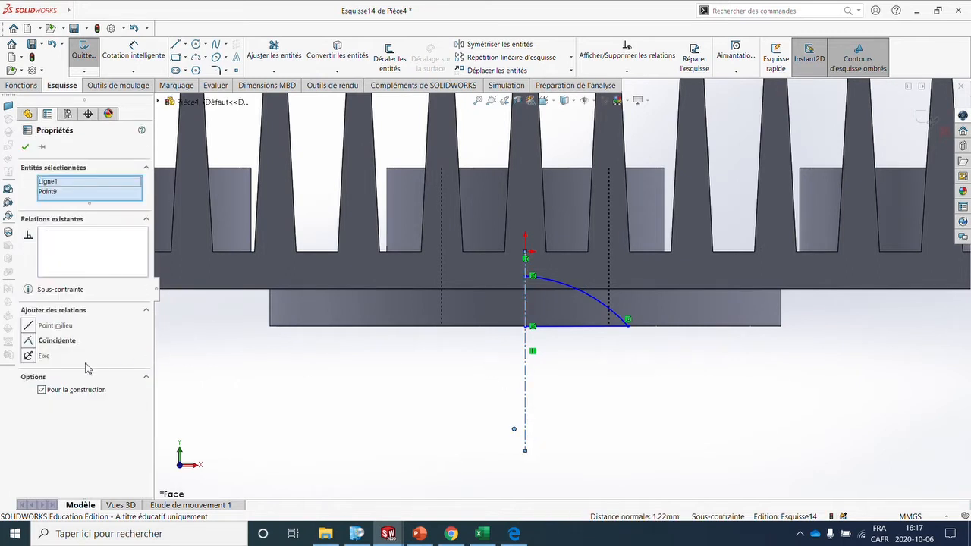
left_click(29, 347)
scroll(607, 365, "down", 2)
left_click(634, 446)
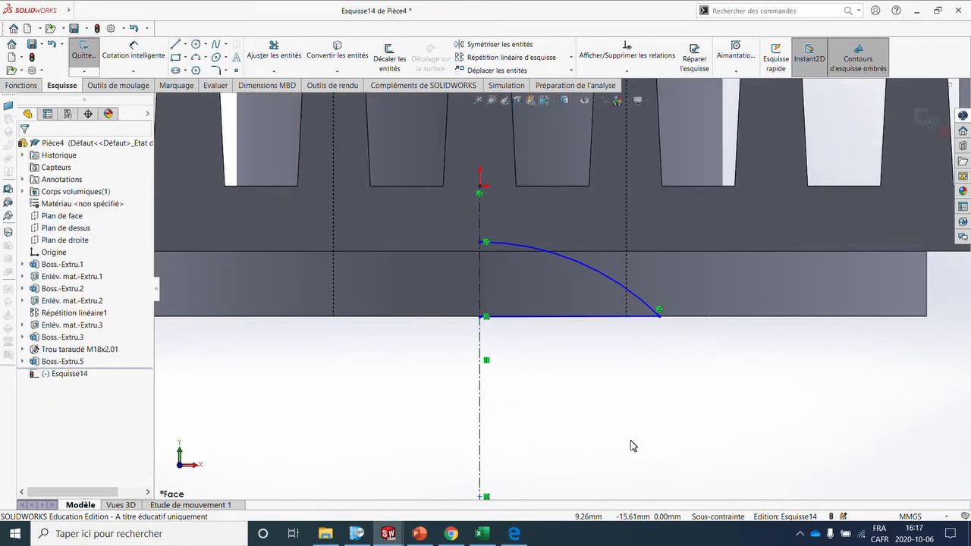
Step: Close the profile with a vertical line about 4.6 mm long along the centerline, from the arc's upper end to the base line
left_click(178, 47)
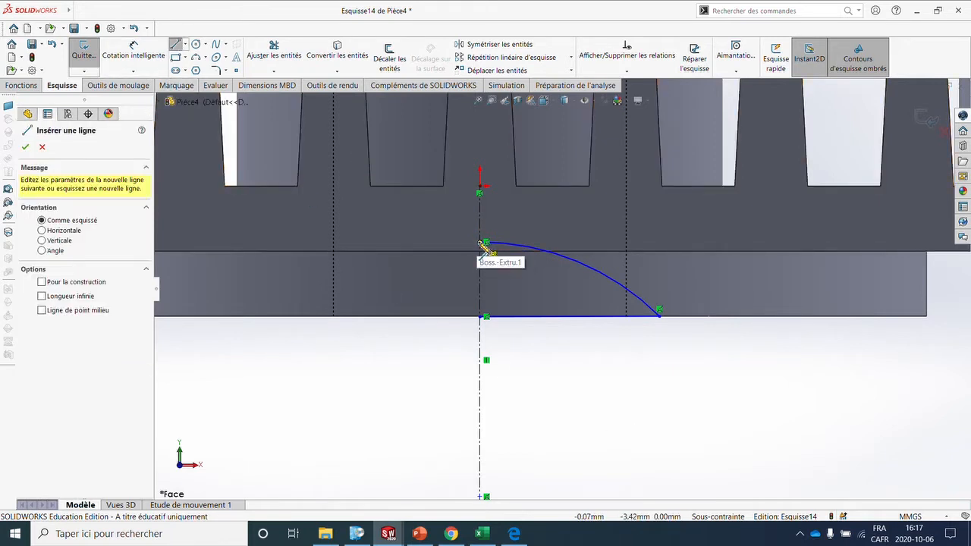
left_click(485, 242)
left_click(486, 315)
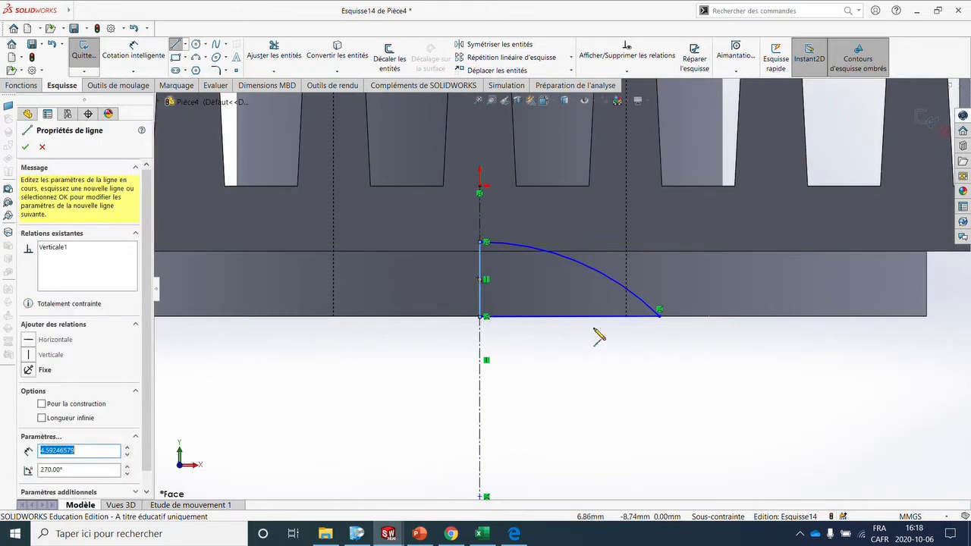
key("Escape")
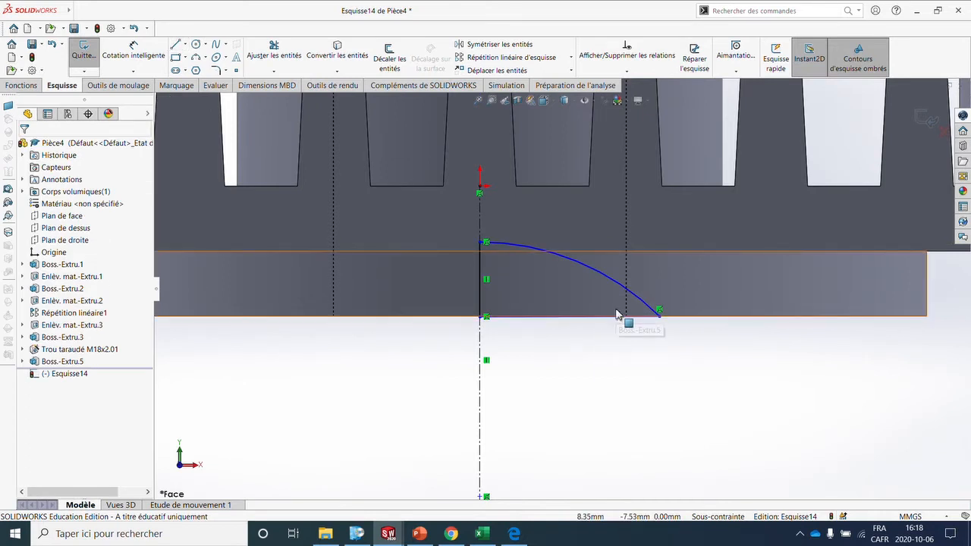
Step: Dimension the arc's radius as 47 mm
left_click(146, 62)
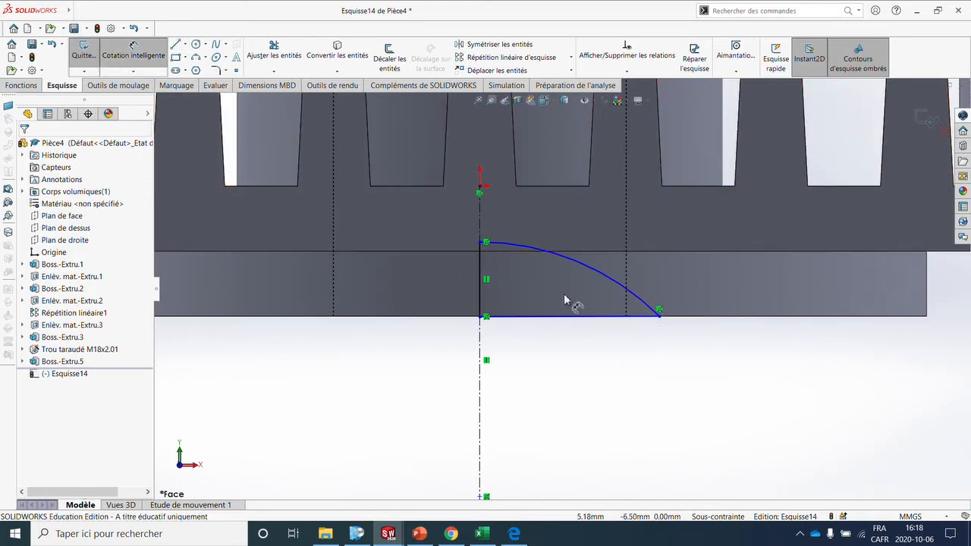
left_click(595, 271)
left_click(568, 294)
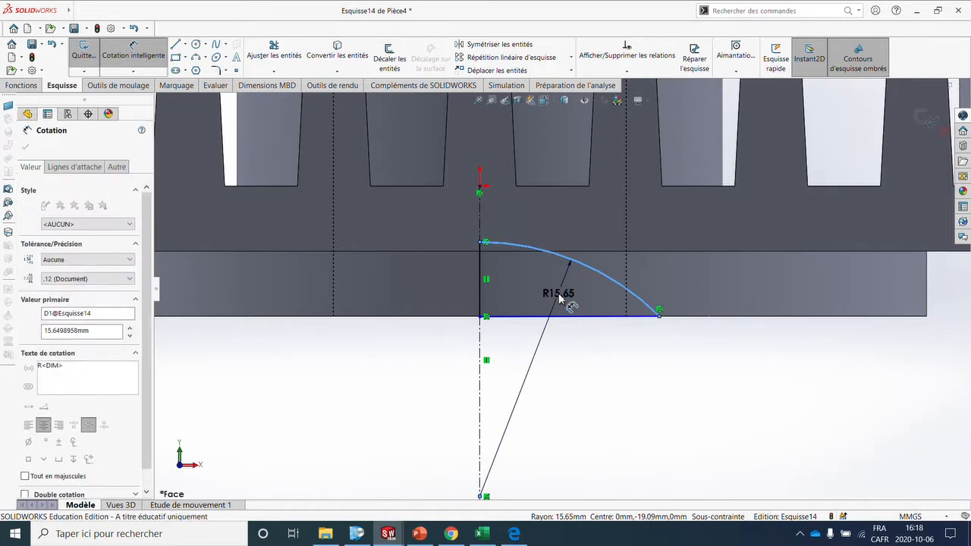
type("47")
key("Return")
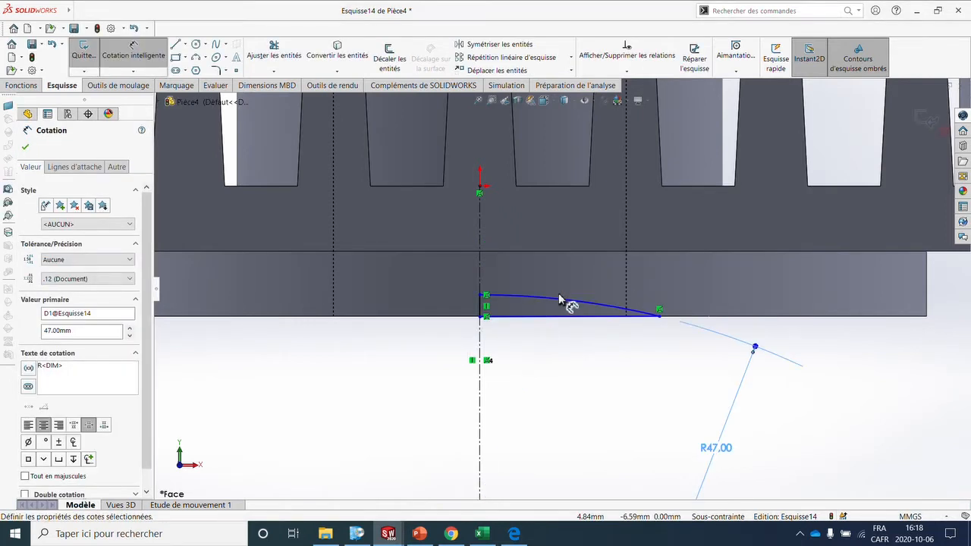
Step: Add a diameter dimension of 45 mm from the arc's outer endpoint across the centerline
left_click(660, 318)
left_click(479, 398)
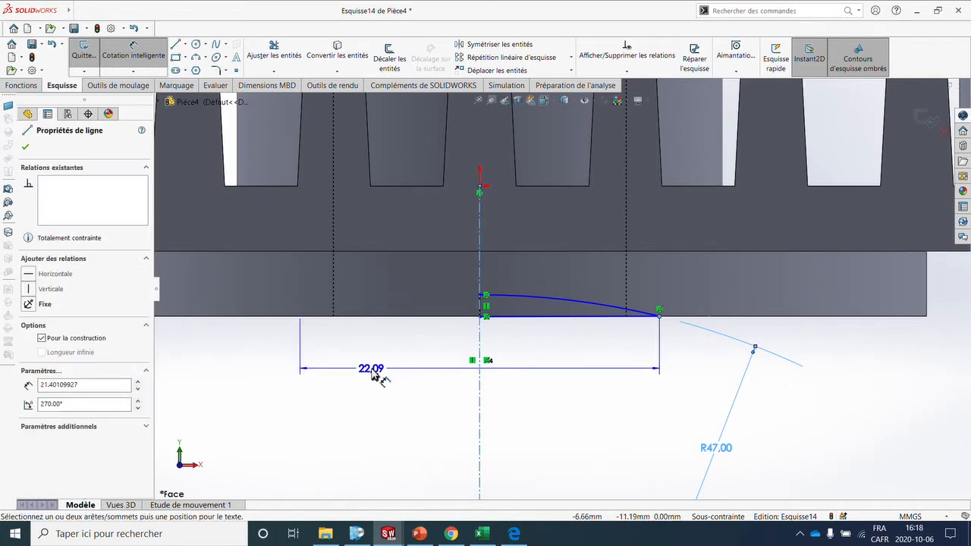
left_click(375, 379)
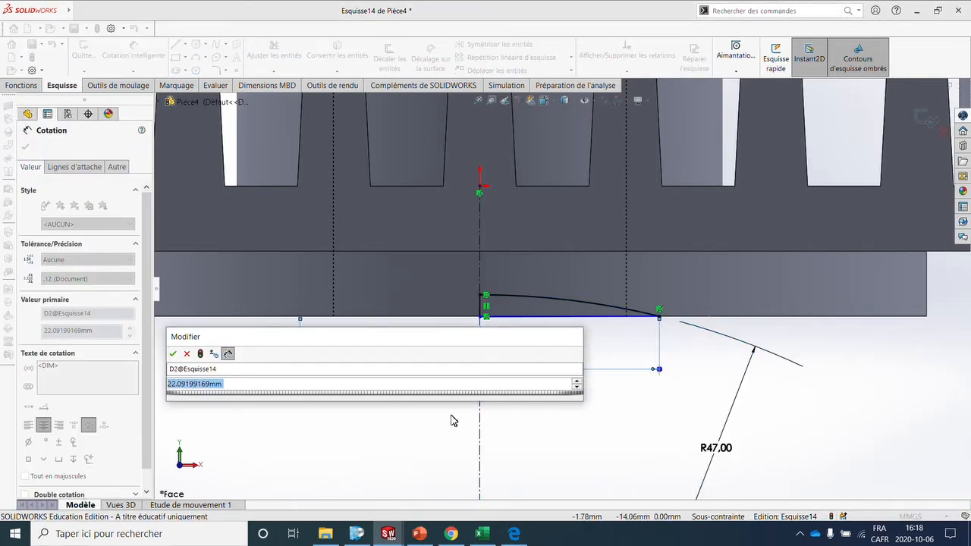
type("45")
key("Return")
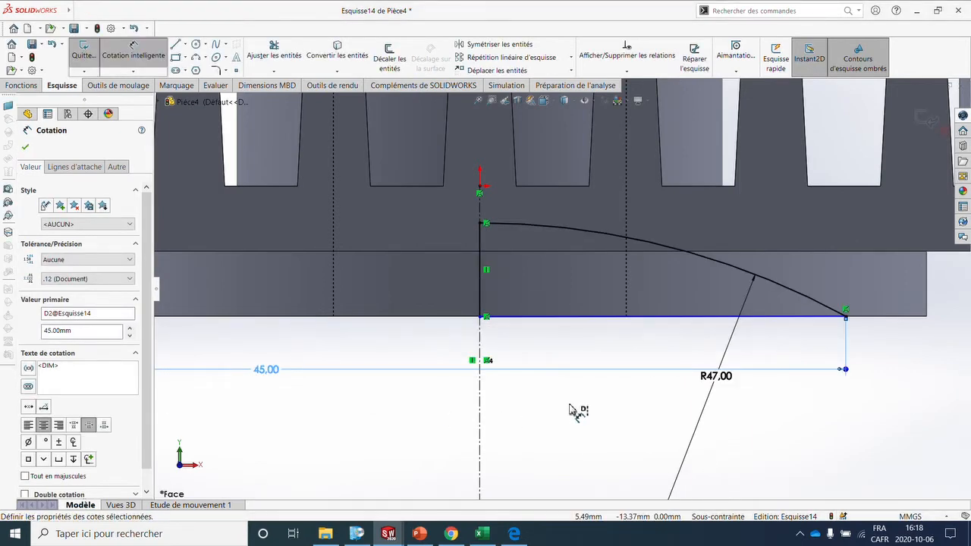
scroll(562, 410, "up", 2)
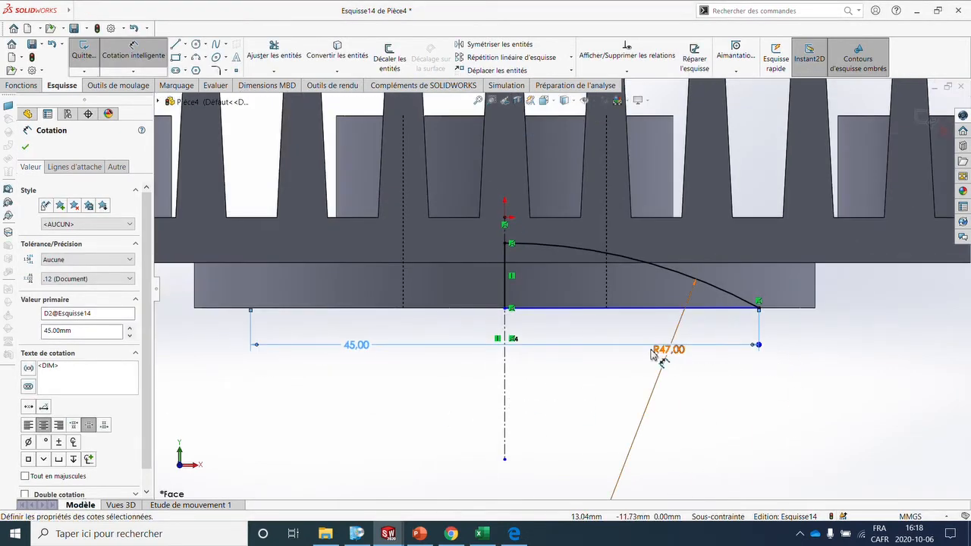
key("Escape")
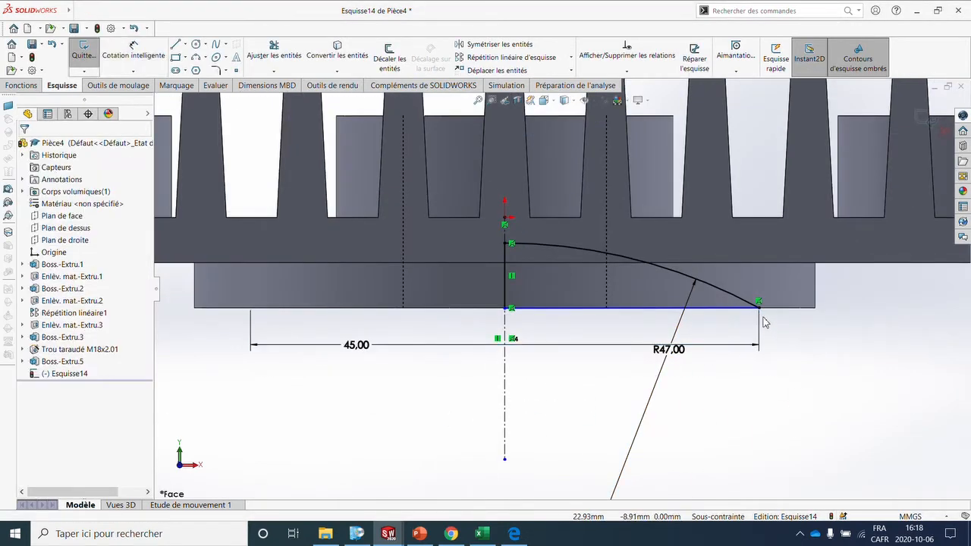
Step: Reposition the base line's inner endpoint so it snaps onto the boss's bottom edge at the centerline, fully constraining the sketch
left_click(708, 309)
left_click(522, 322)
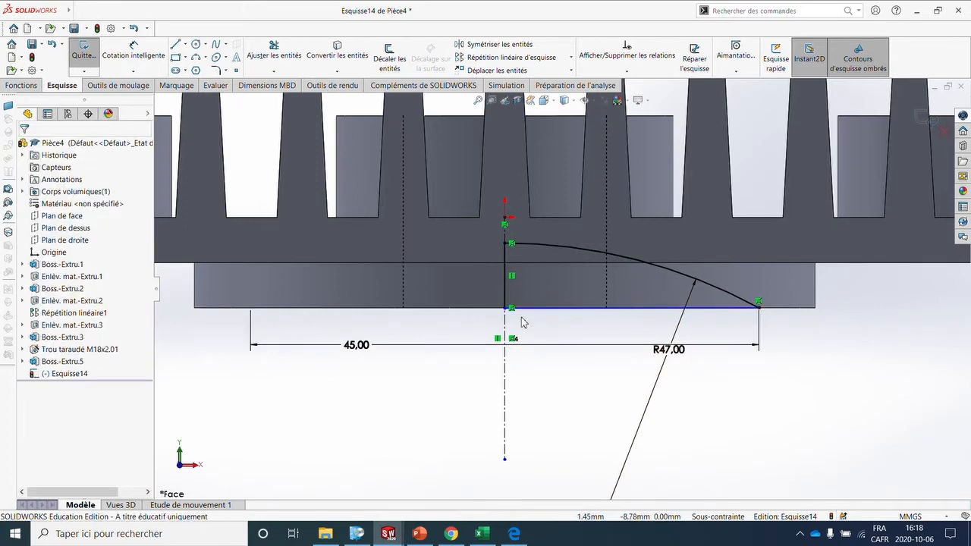
left_click(506, 330)
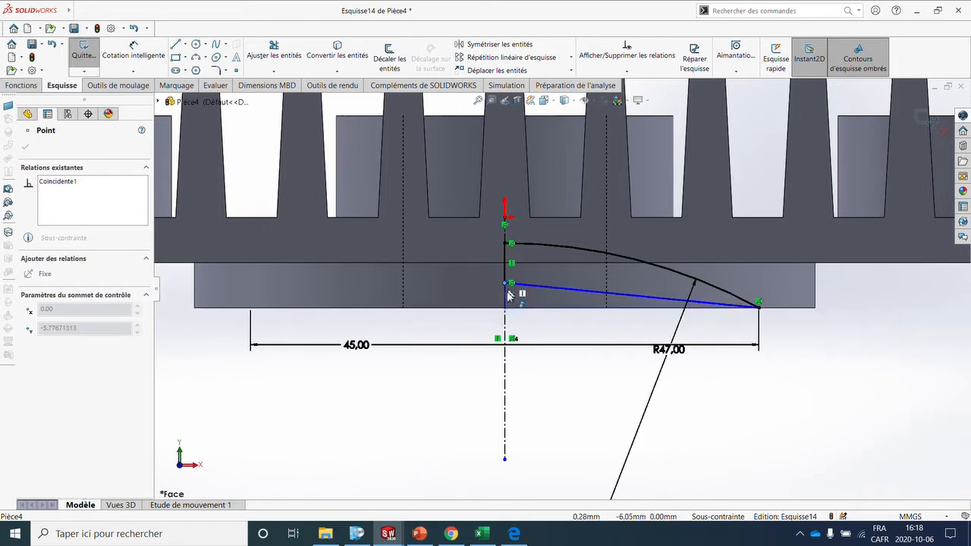
mouse_move(506, 308)
left_mouse_down()
mouse_move(506, 272)
mouse_move(506, 308)
left_mouse_up()
left_click(739, 446)
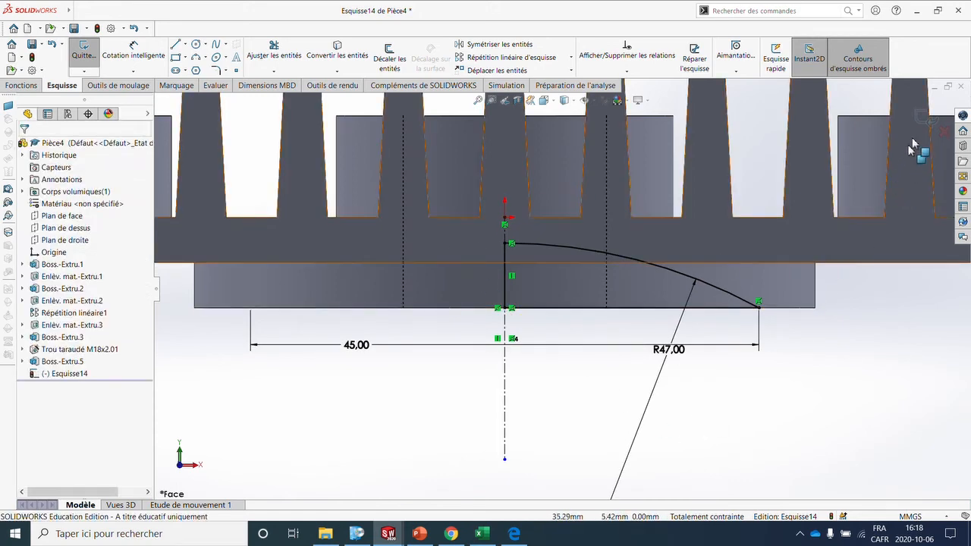
Step: Exit the sketch and make a 360° revolved cut of the arc profile about the vertical construction line
left_click(924, 119)
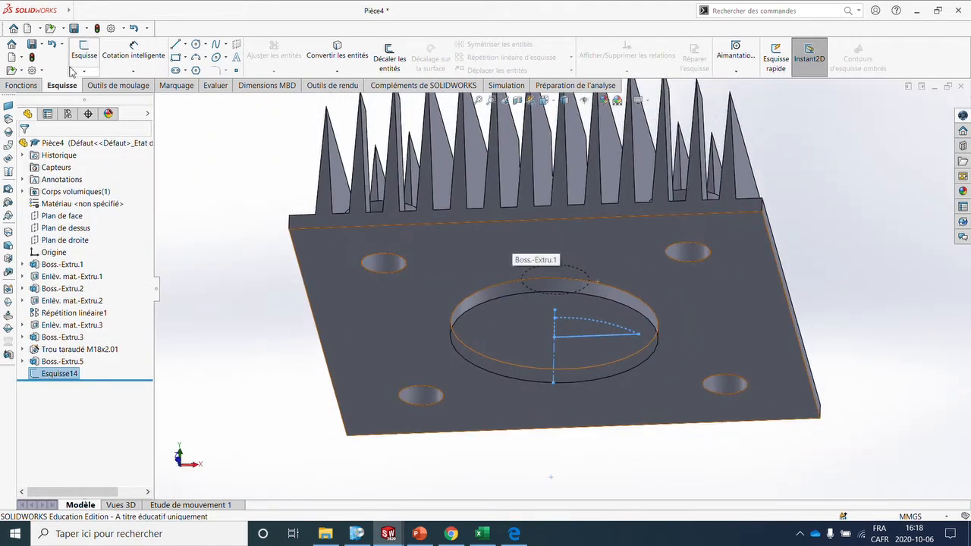
left_click(21, 85)
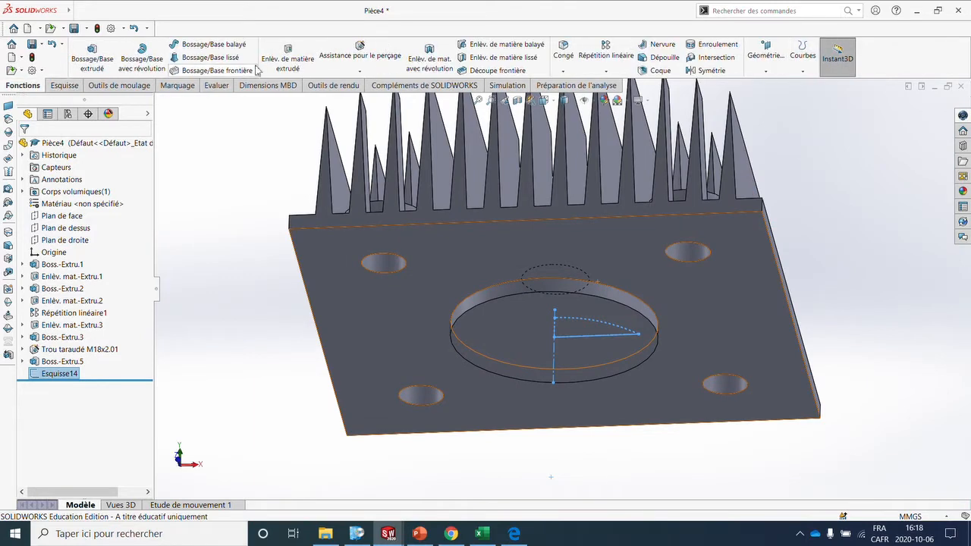
left_click(431, 58)
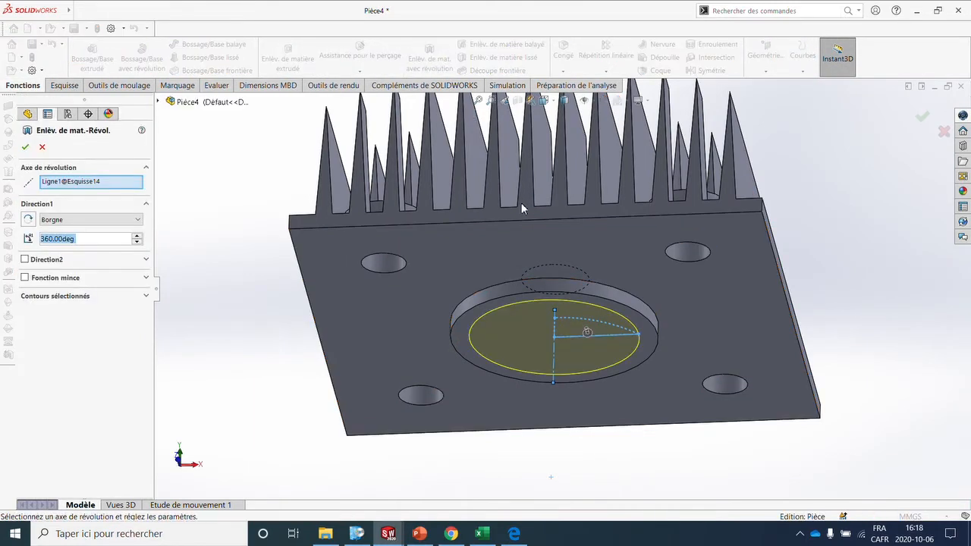
left_click(25, 149)
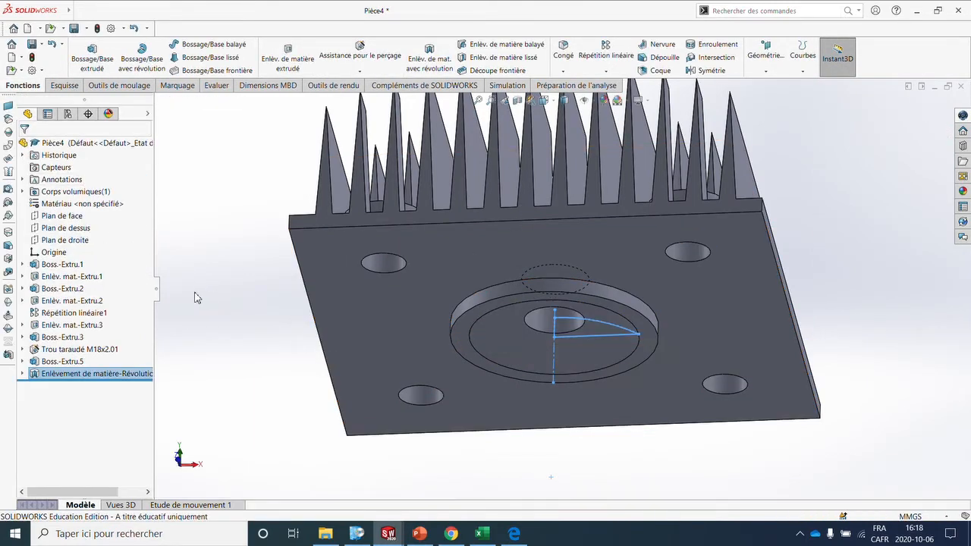
left_click(221, 299)
scroll(571, 371, "down", 2)
middle_click_drag(571, 352, 600, 482)
scroll(631, 289, "up", 4)
middle_click_drag(633, 287, 711, 318)
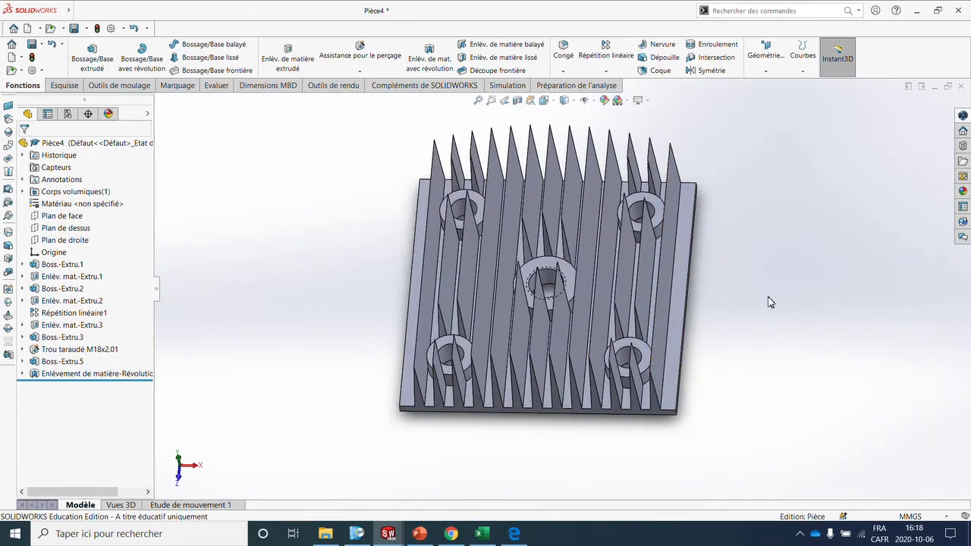
Step: Start a new sketch on the flat underside face of the heat-sink plate
left_click(64, 85)
left_click(84, 57)
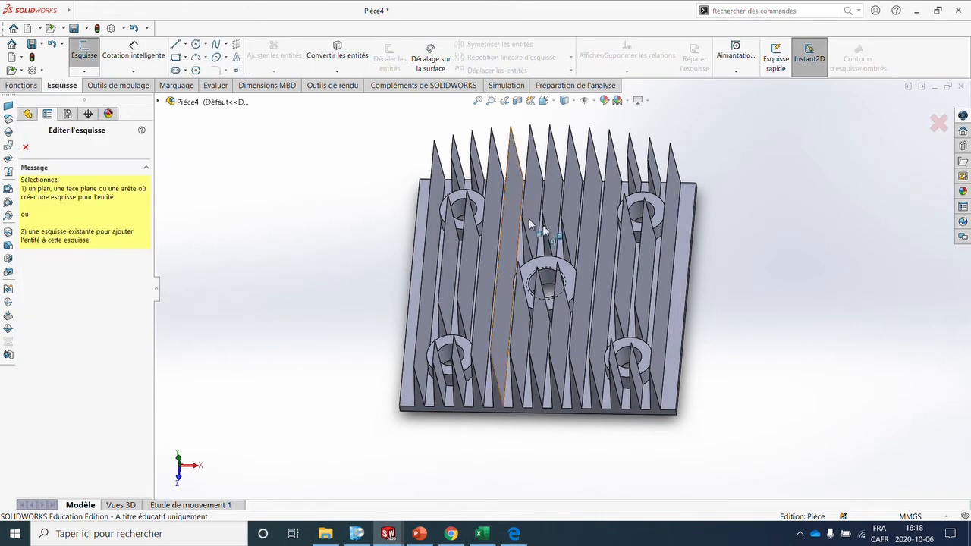
mouse_move(538, 228)
middle_mouse_down()
mouse_move(596, 190)
mouse_move(605, 204)
middle_mouse_up()
left_click(605, 204)
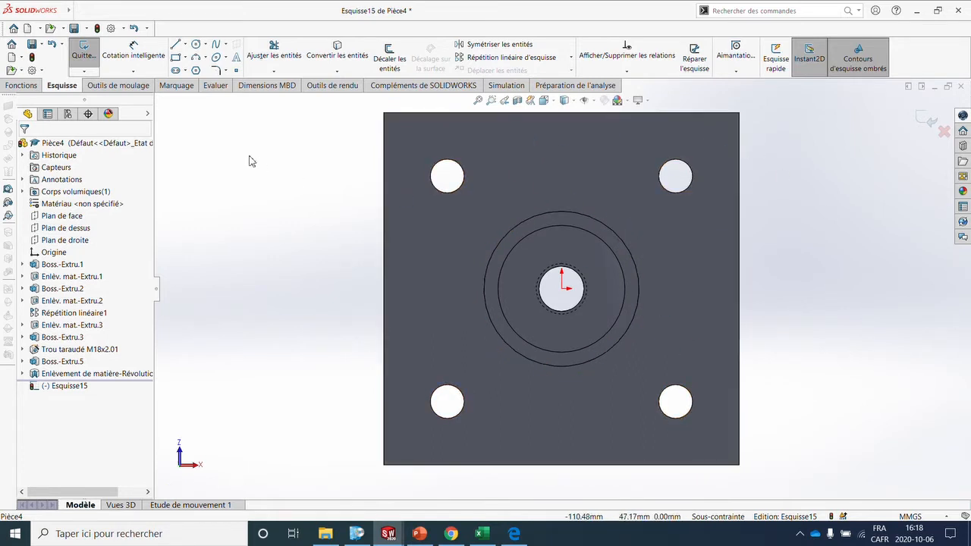
Step: Draw a vertical construction line about 163 mm long through the origin, extending past the plate's upper and lower edges
scroll(250, 158, "up", 2)
left_click(186, 47)
left_click(217, 69)
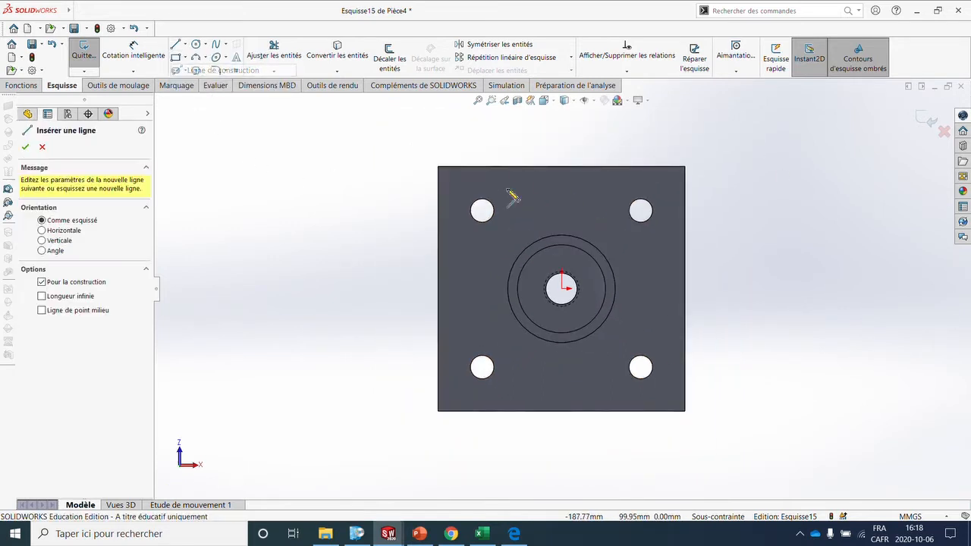
left_click(561, 130)
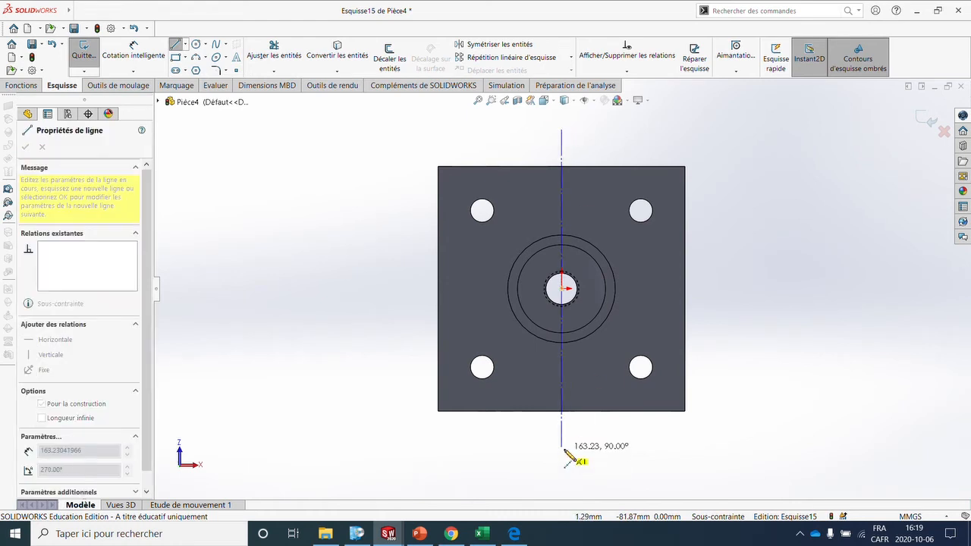
left_click(563, 455)
key("Escape")
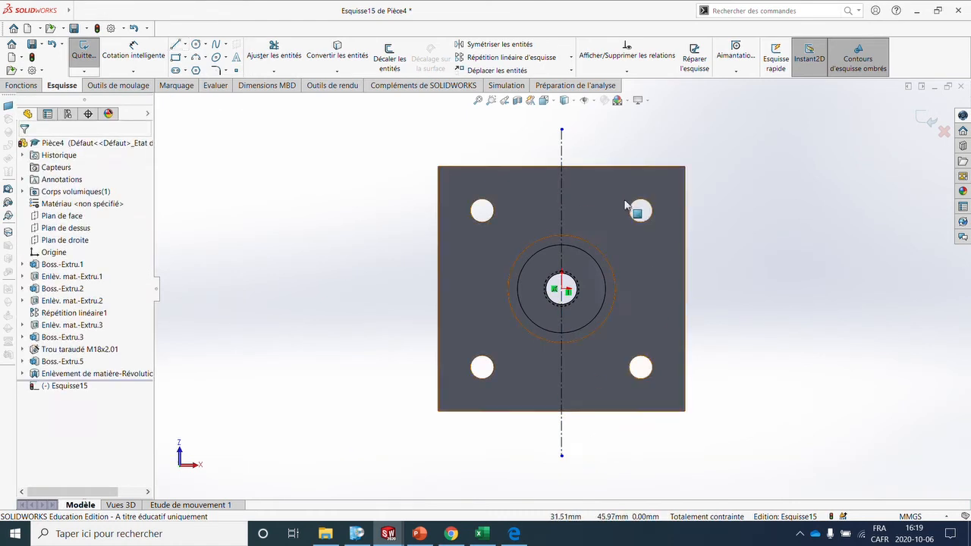
Step: Sketch a three-line half outline from the upper edge's centerline point, down beside the right edge, and back along the lower edge to the centerline
scroll(635, 210, "down", 2)
left_click(176, 44)
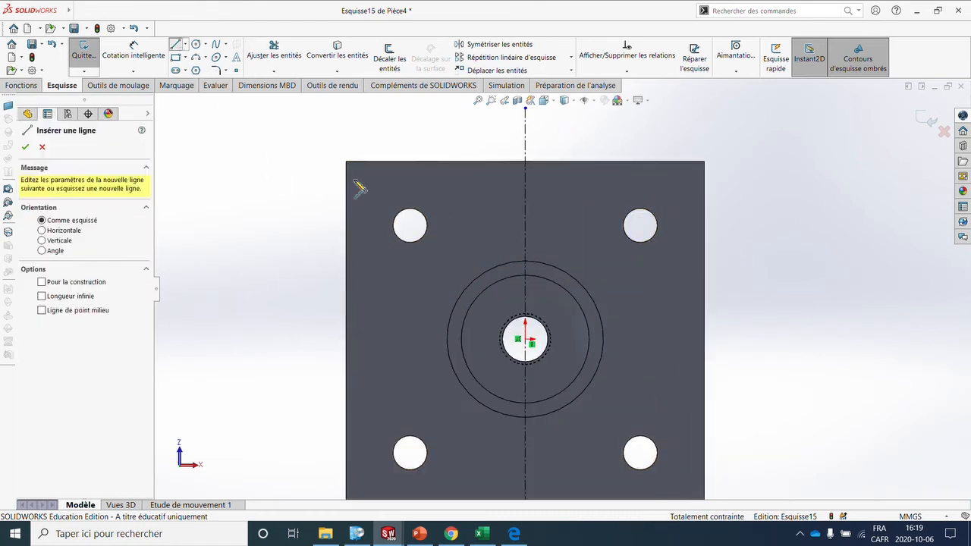
left_click(526, 162)
scroll(670, 193, "down", 2)
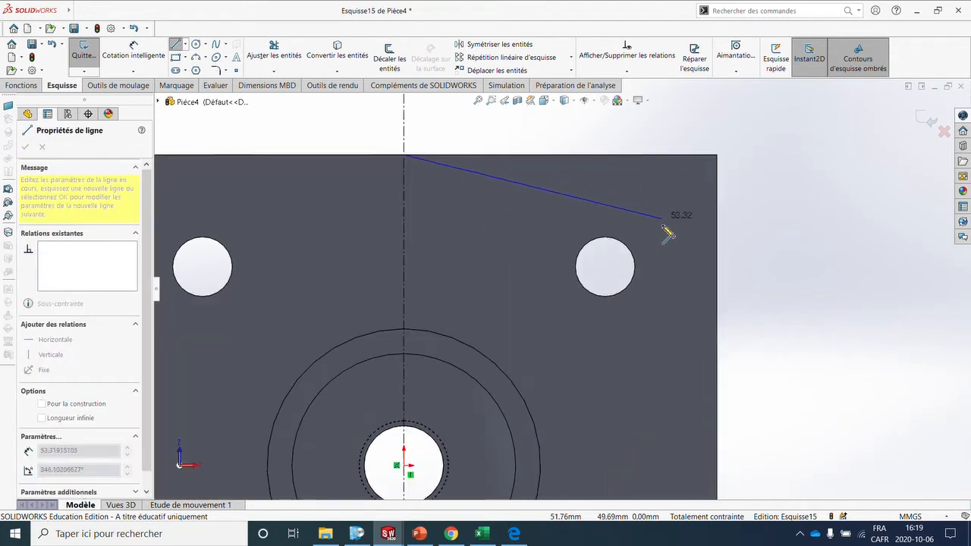
left_click(697, 199)
scroll(731, 326, "up", 5)
scroll(554, 387, "down", 4)
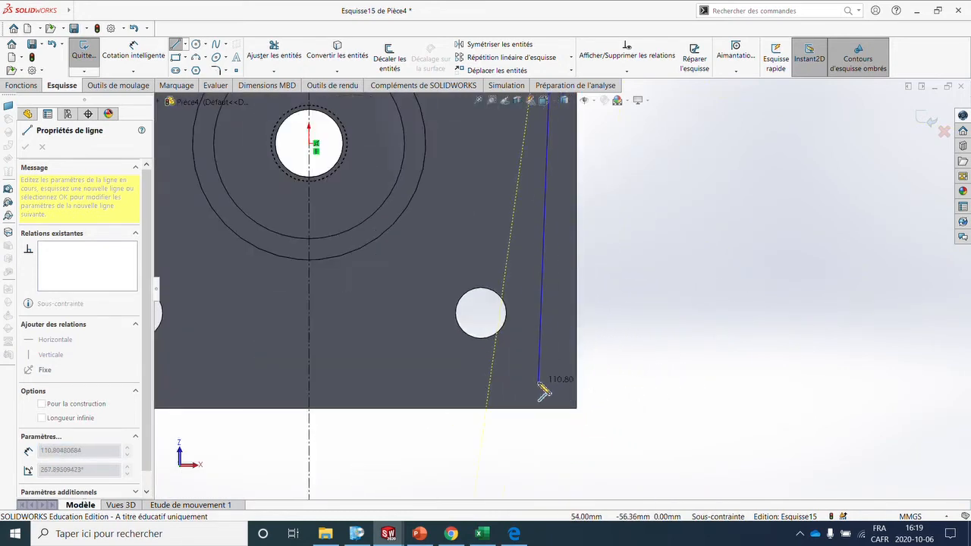
left_click(533, 409)
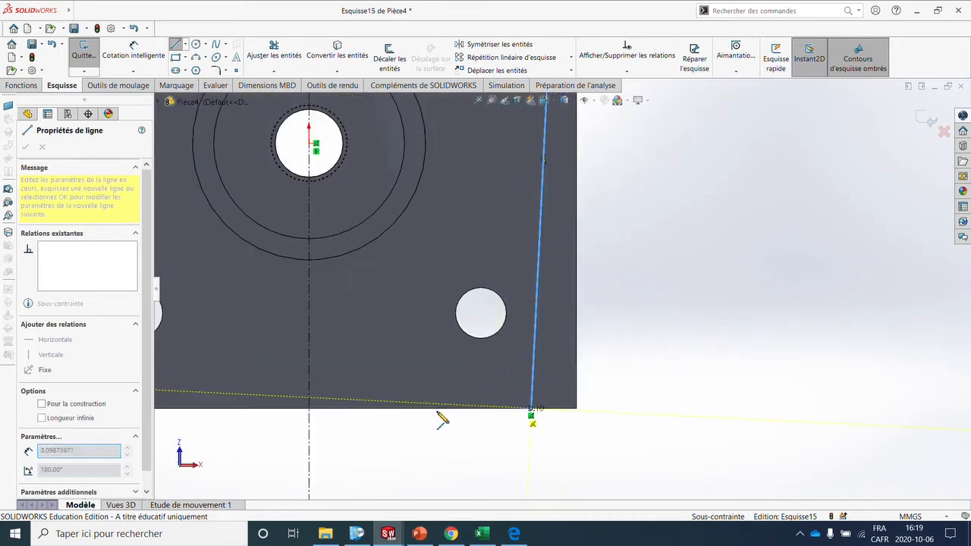
left_click(311, 411)
key("Escape")
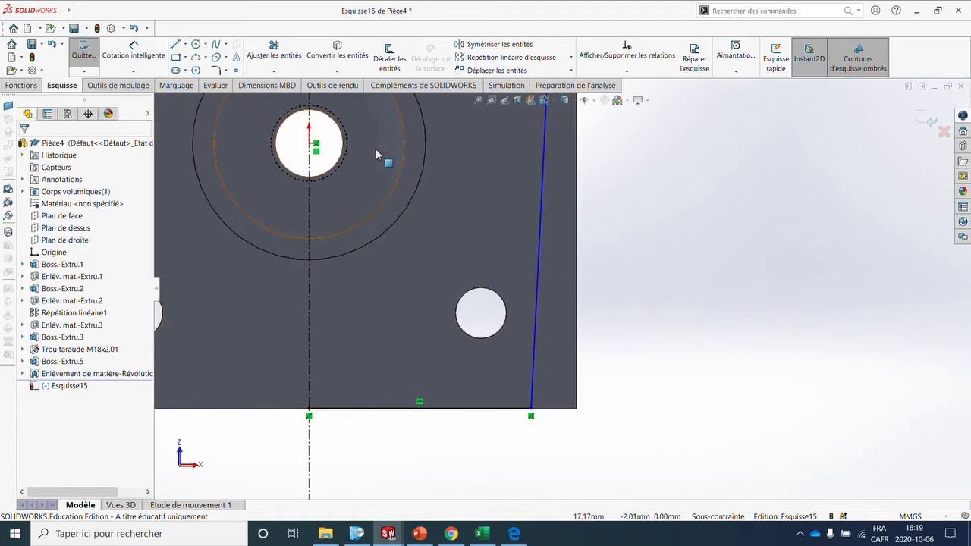
Step: Round the half outline's lower and upper right corners with 15 mm sketch fillets
left_click(217, 71)
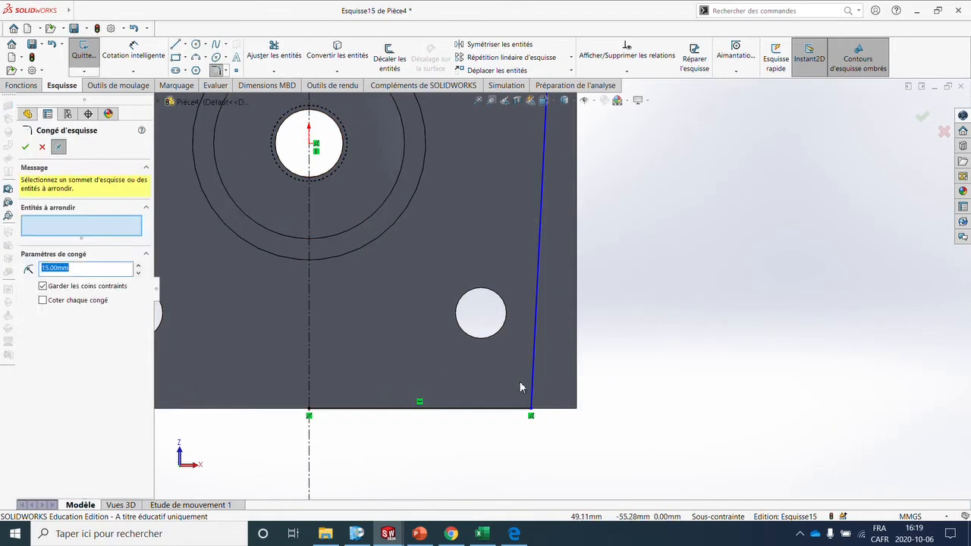
left_click(531, 416)
scroll(592, 228, "up", 5)
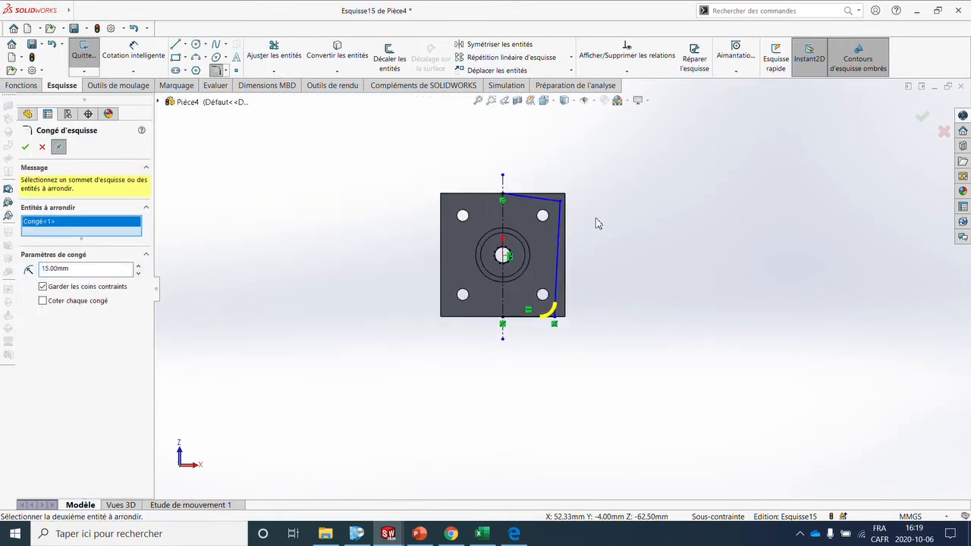
scroll(561, 209, "down", 3)
left_click(557, 182)
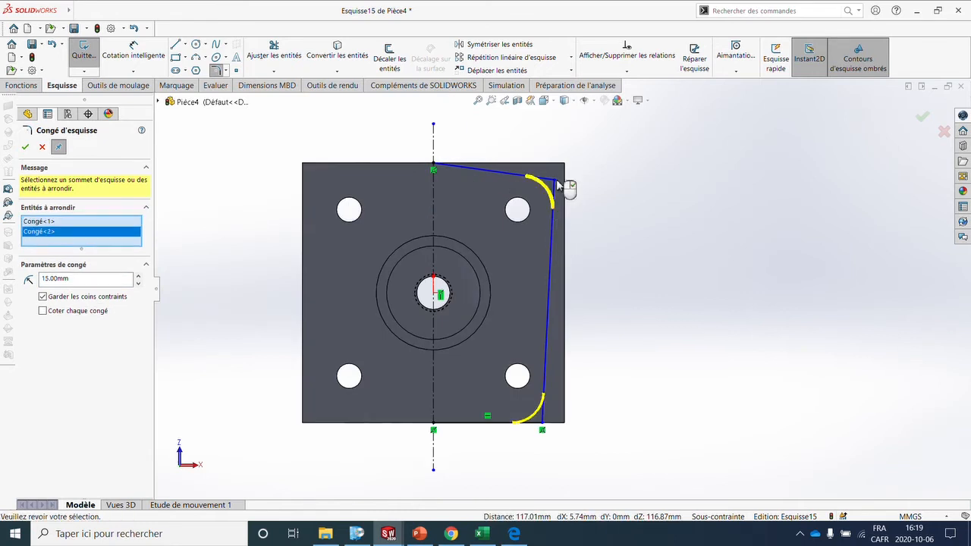
left_click(25, 147)
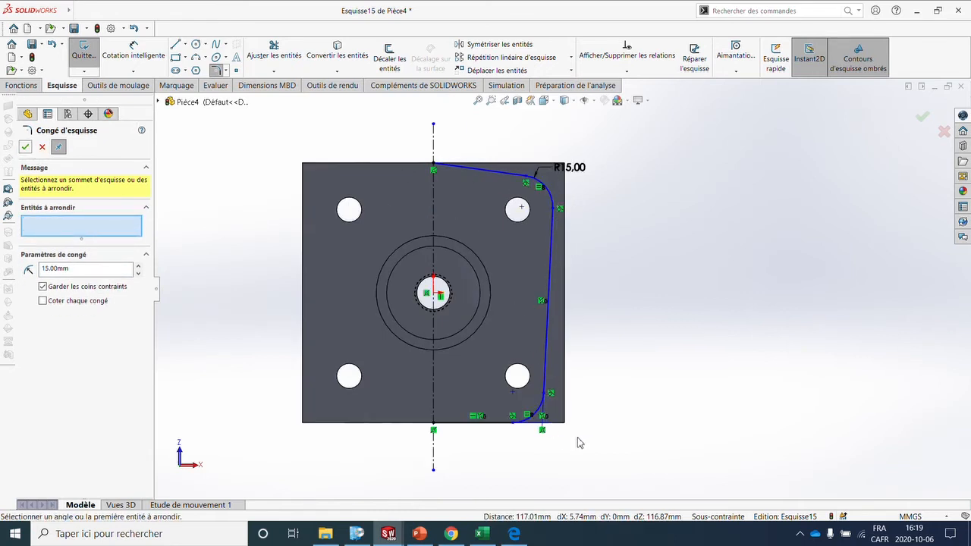
scroll(590, 269, "down", 4)
key("Escape")
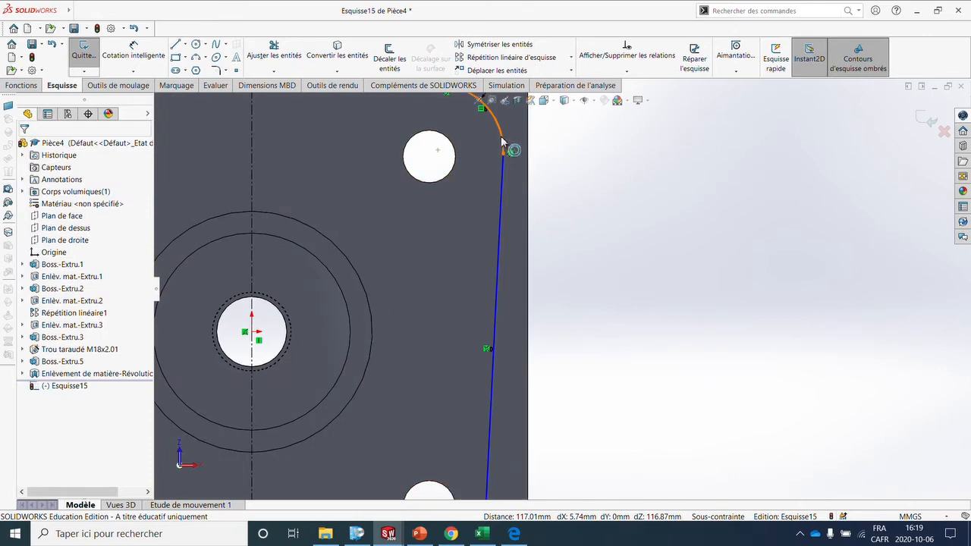
Step: Make the upper fillet arc tangent to the plate's right edge
left_click(502, 141)
left_click(529, 144, "ctrl")
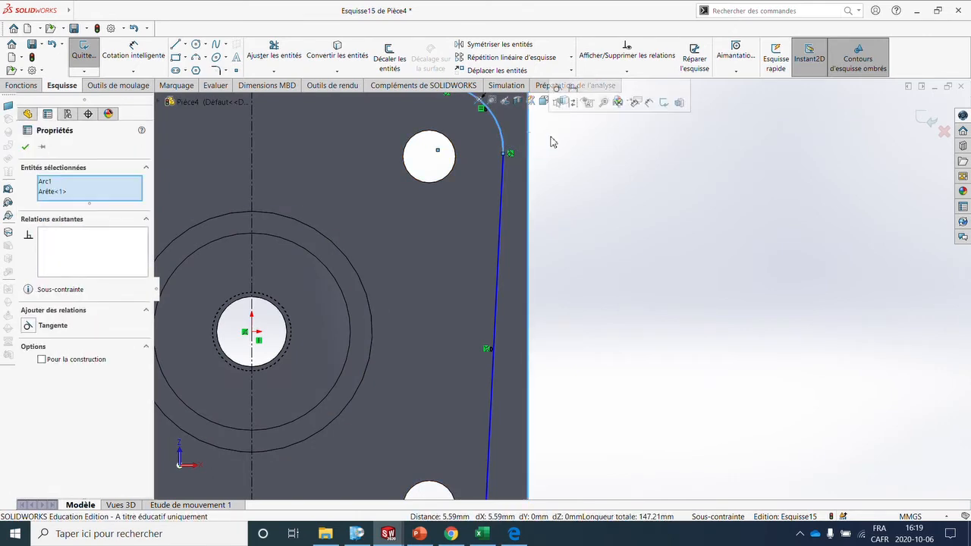
left_click(558, 89)
key("Escape")
scroll(555, 196, "up", 3)
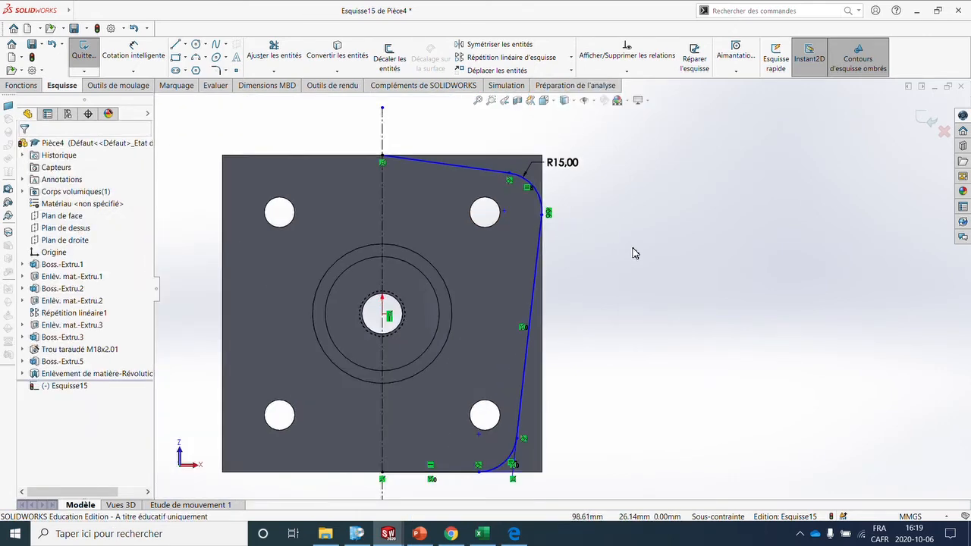
Step: Dimension the vertical distance from the origin to the upper fillet's start point on the top line as 60 mm
scroll(615, 218, "down", 3)
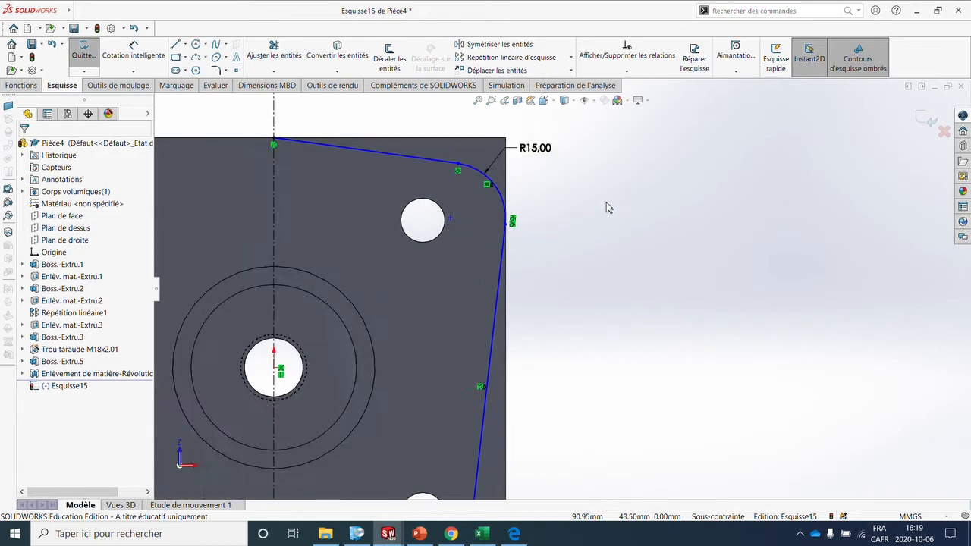
left_click(144, 58)
left_click(425, 163)
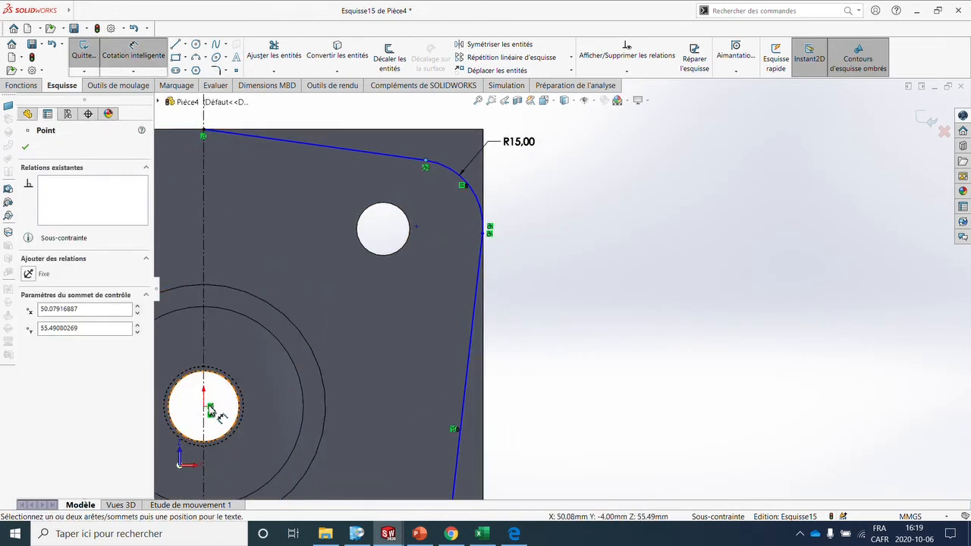
left_click(210, 406)
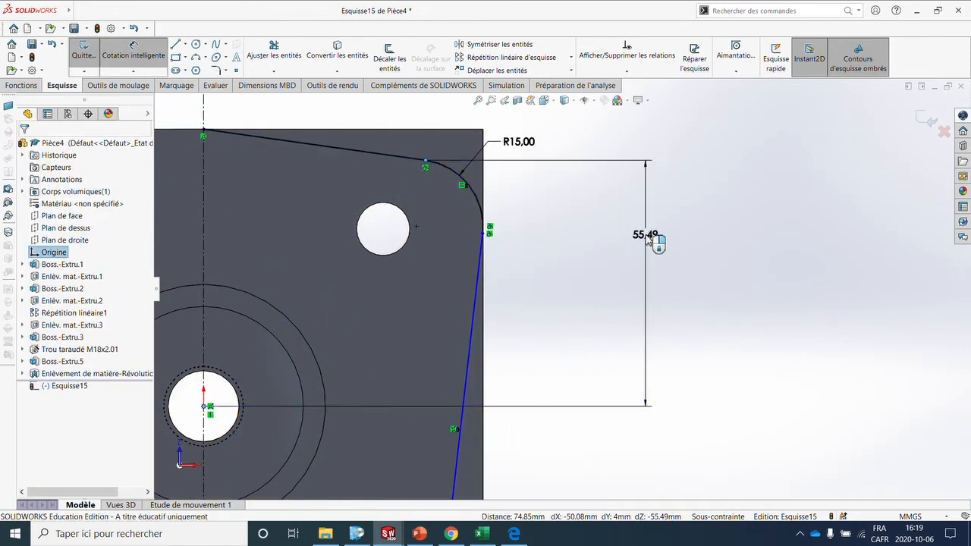
left_click(654, 249)
type("60")
key("Return")
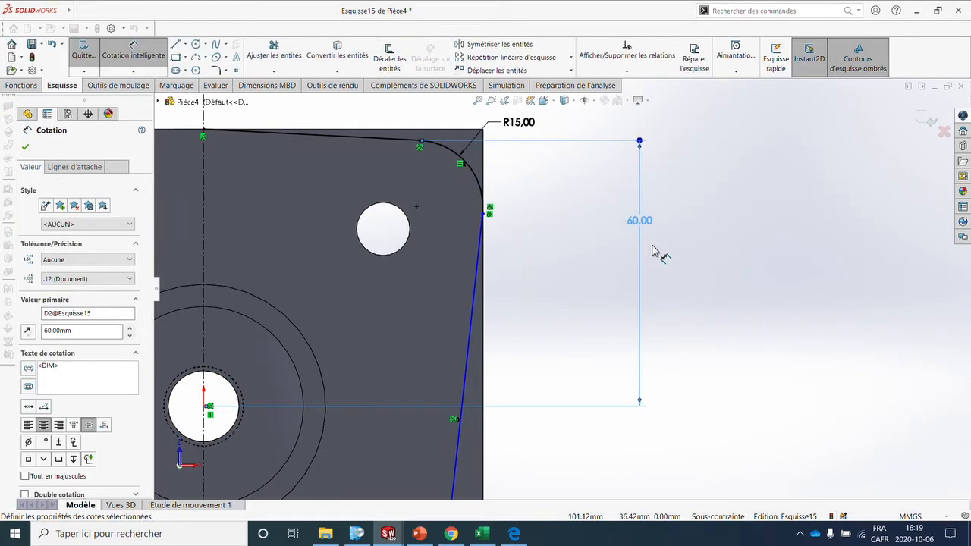
Step: Dimension the horizontal distance from the lower fillet's upper endpoint to the plate's right edge as 6.155 mm
scroll(566, 379, "up", 2)
scroll(561, 417, "up", 3)
scroll(574, 417, "down", 2)
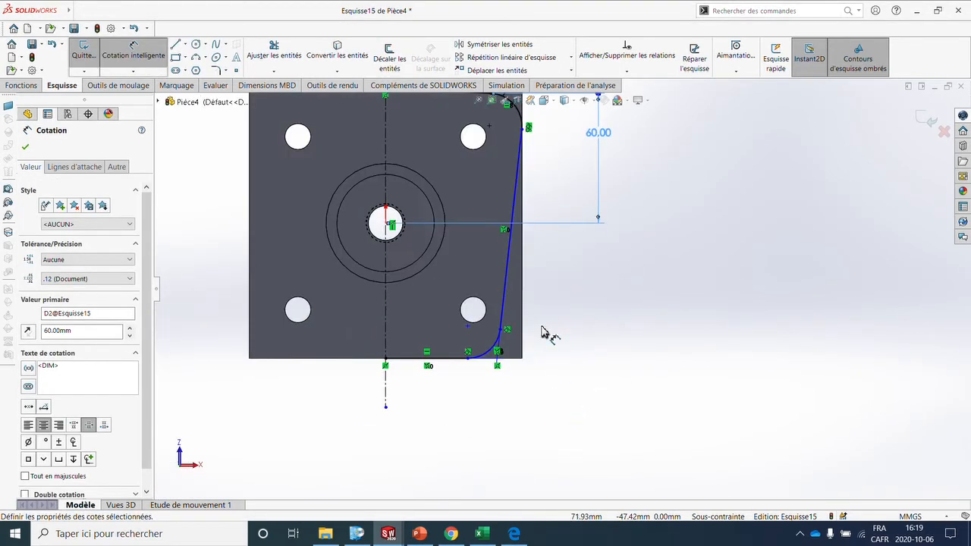
scroll(543, 331, "down", 2)
scroll(543, 328, "down", 1)
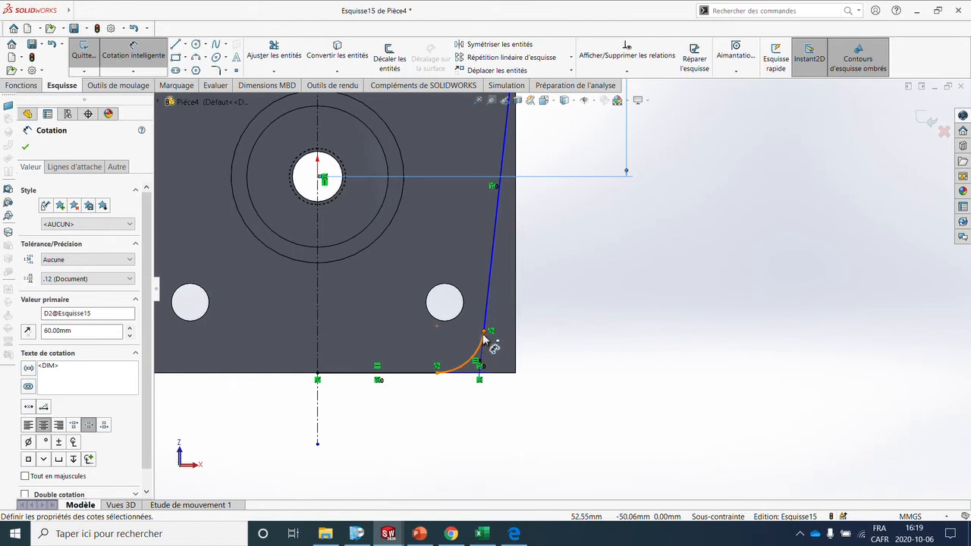
left_click(484, 332)
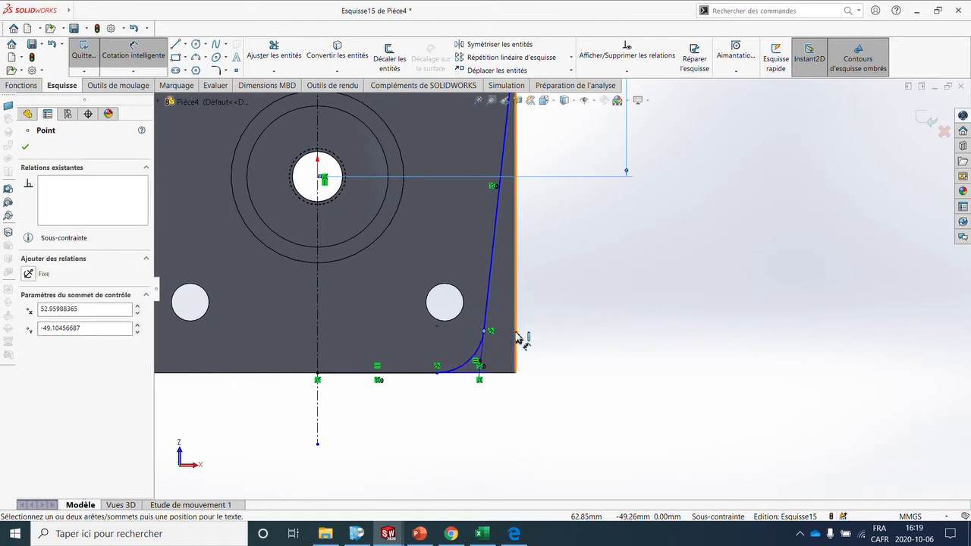
left_click(516, 338)
left_click(607, 445)
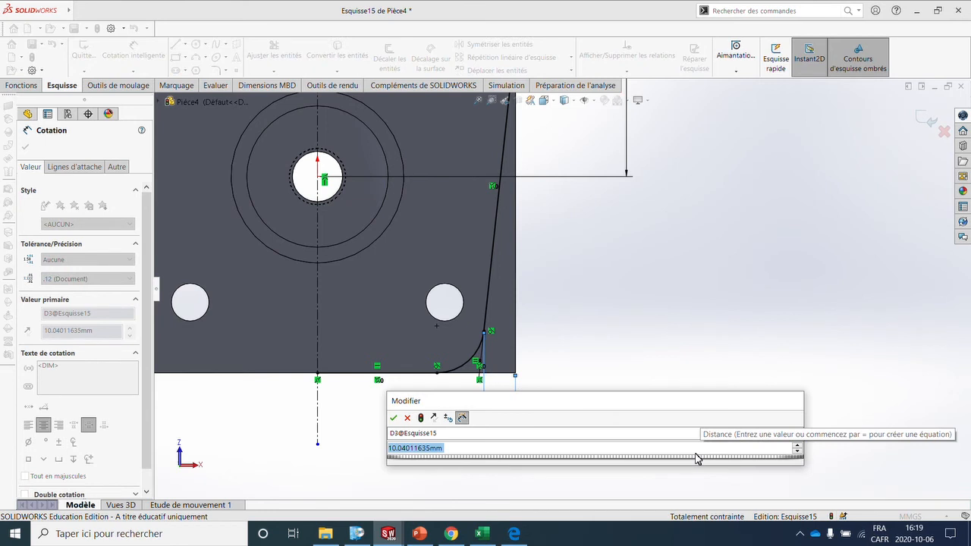
type("6.155")
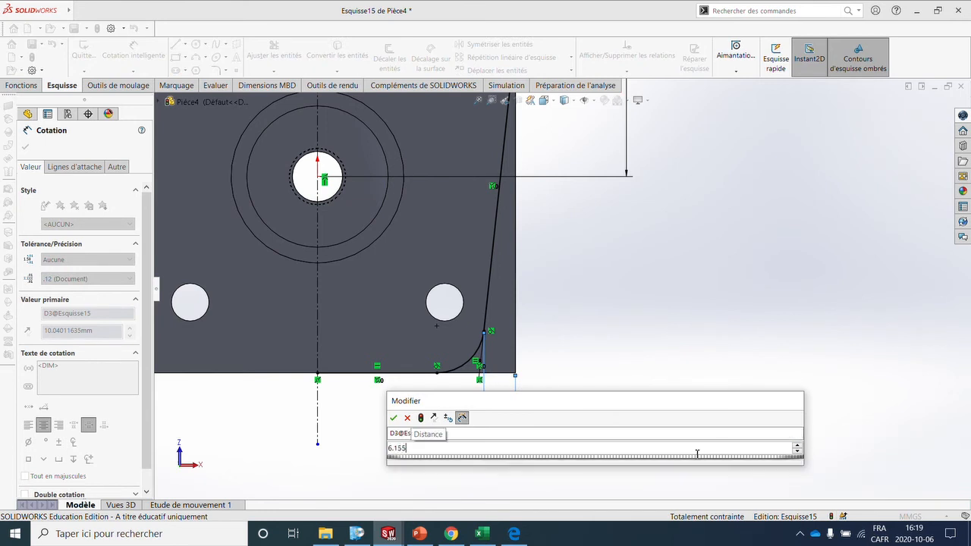
key("Return")
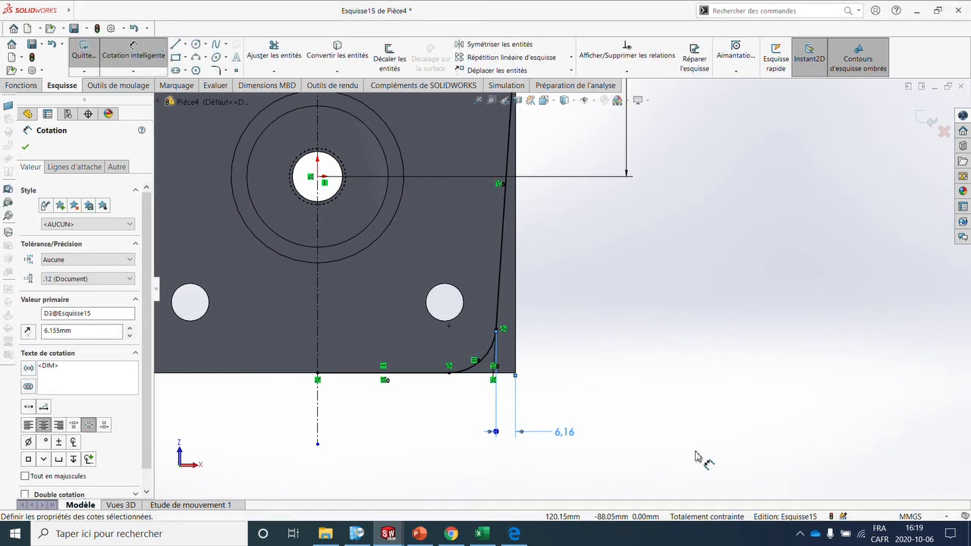
scroll(585, 341, "up", 5)
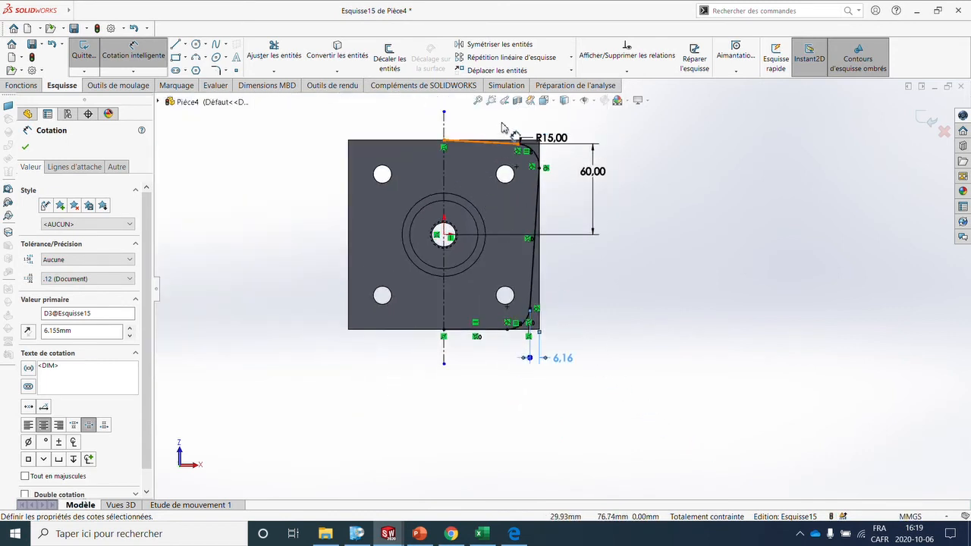
key("Escape")
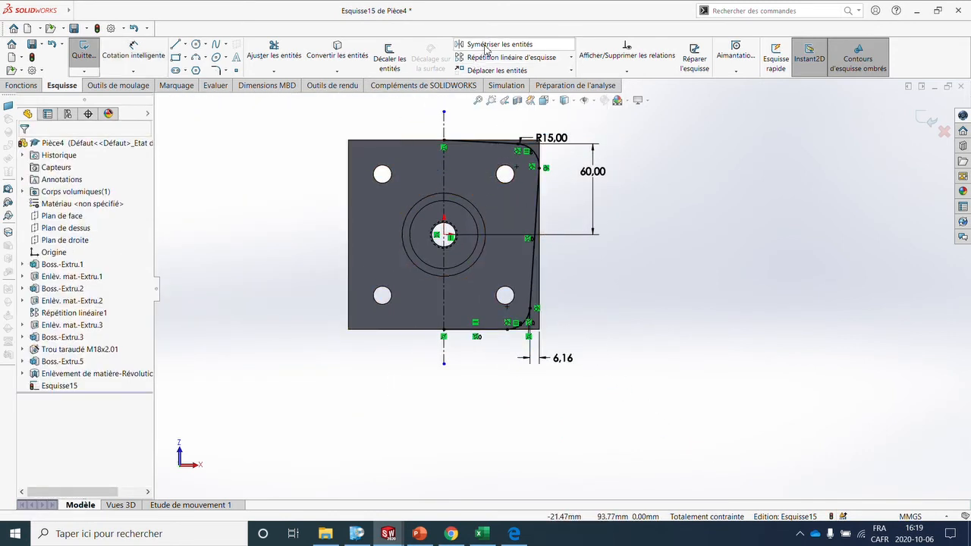
Step: Mirror the half outline's three lines and two fillet arcs about the vertical construction line, keeping the originals
left_click(485, 48)
scroll(455, 170, "up", 2)
left_click(541, 152)
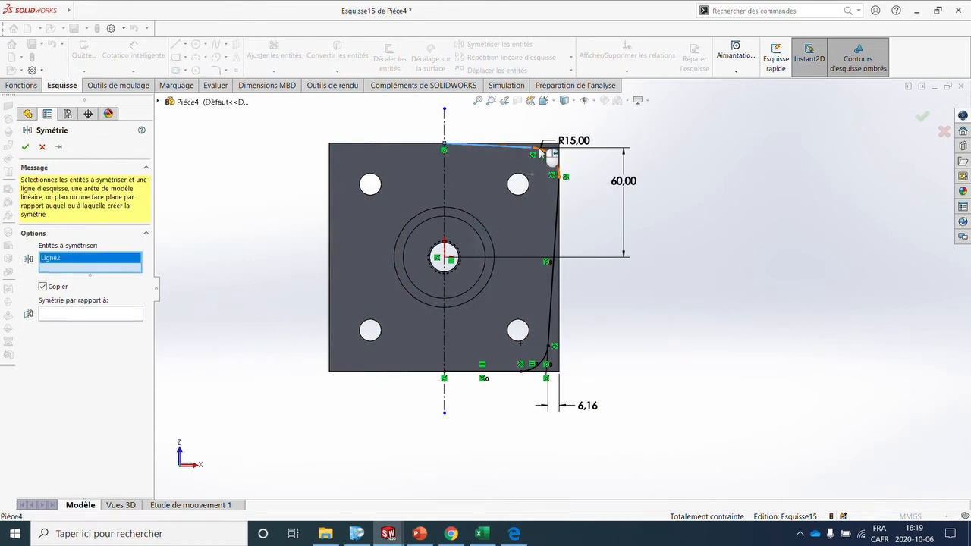
left_click(547, 157)
left_click(557, 199)
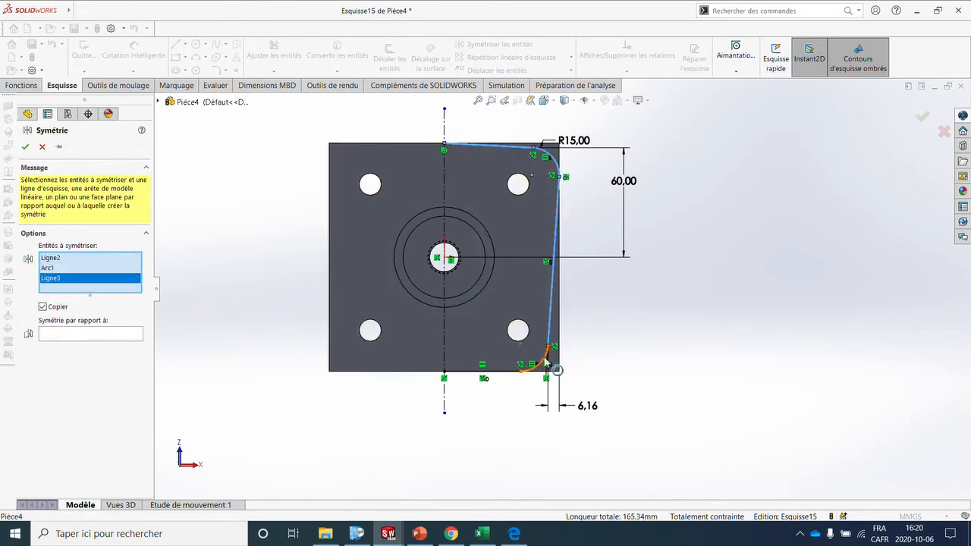
left_click(550, 354)
left_click(513, 372)
left_click(114, 355)
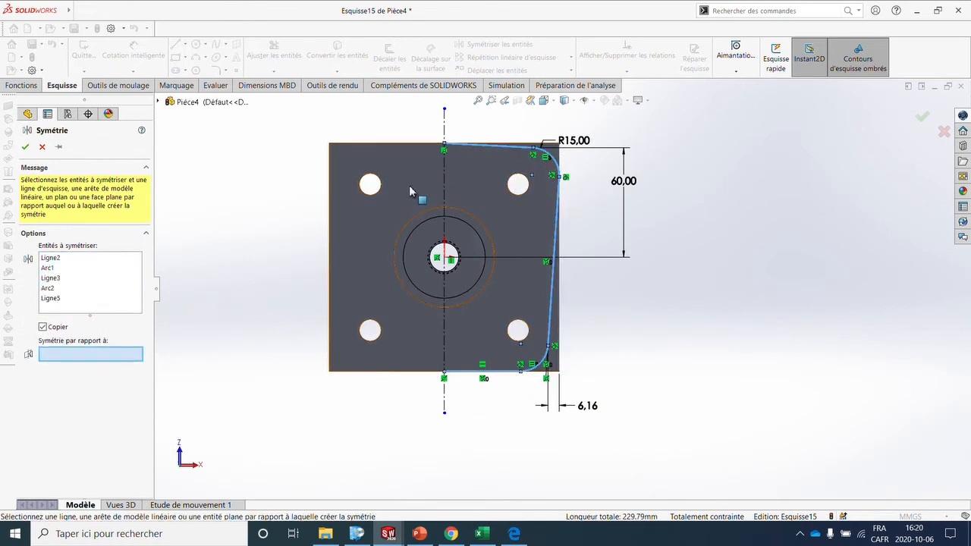
left_click(444, 211)
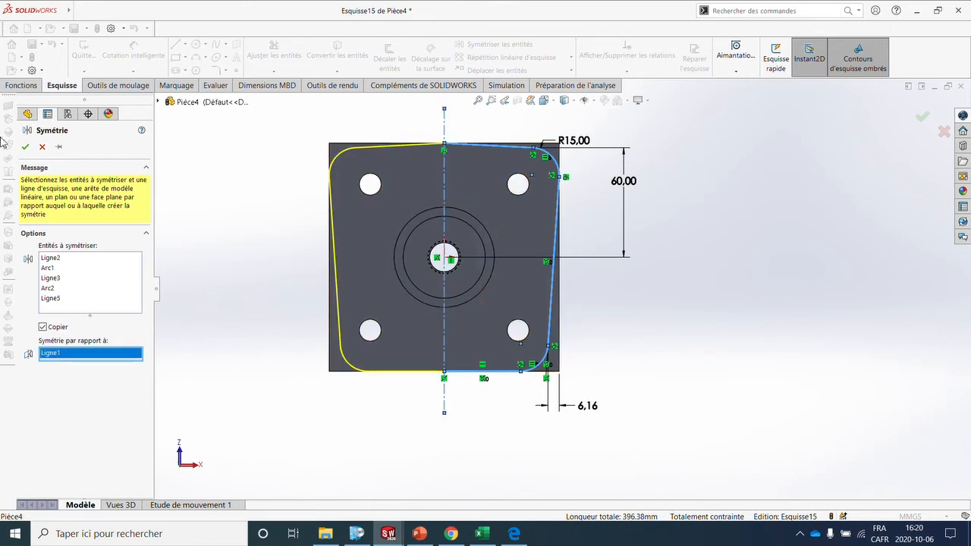
left_click(25, 147)
Step: Exit the closed outline sketch on the plate's underside
middle_click_drag(604, 295, 509, 184)
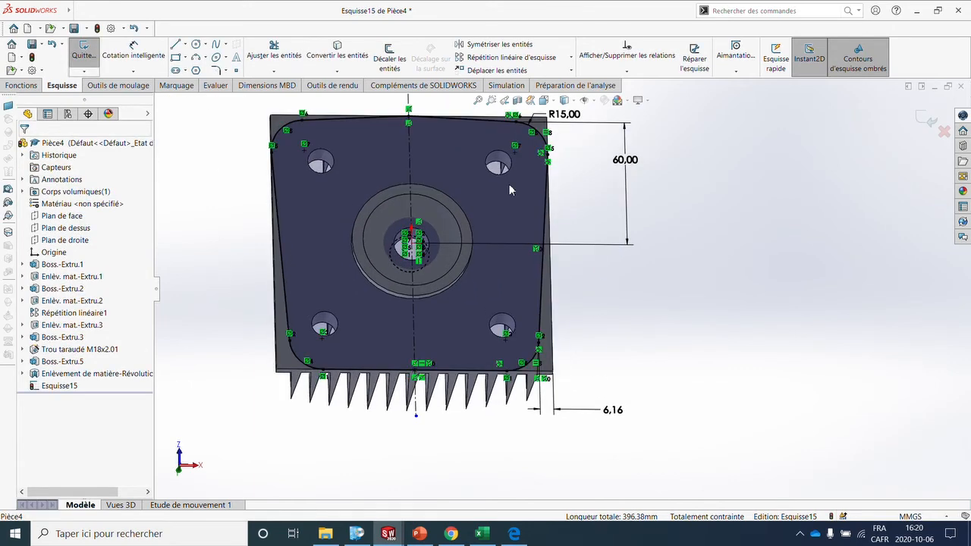
scroll(453, 198, "up", 1)
scroll(449, 197, "down", 1)
mouse_move(450, 197)
middle_mouse_down()
mouse_move(499, 213)
mouse_move(481, 227)
middle_mouse_up()
left_click(924, 119)
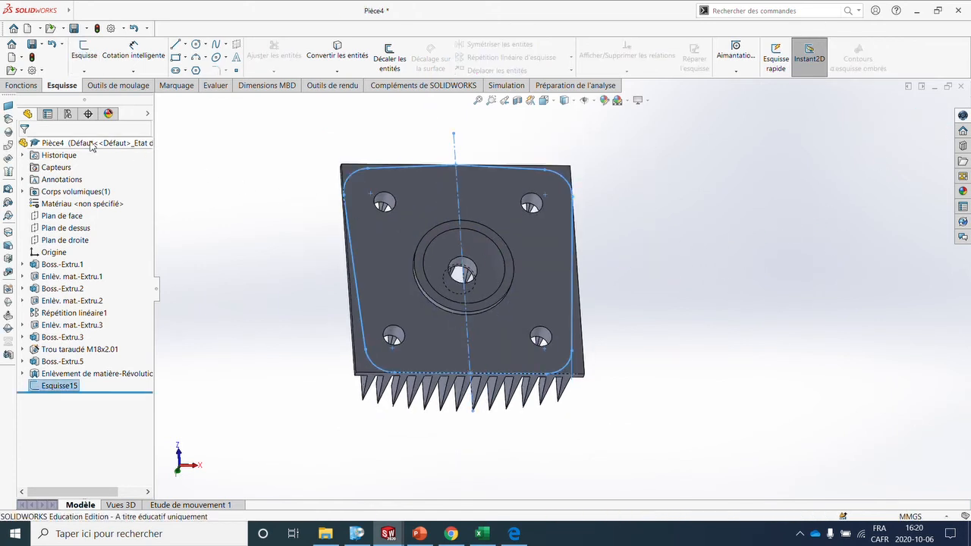
Step: Cut-extrude the rounded outline sketch through all with the side to cut flipped, removing the plate and fin material outside the outline
left_click(7, 89)
left_click(283, 59)
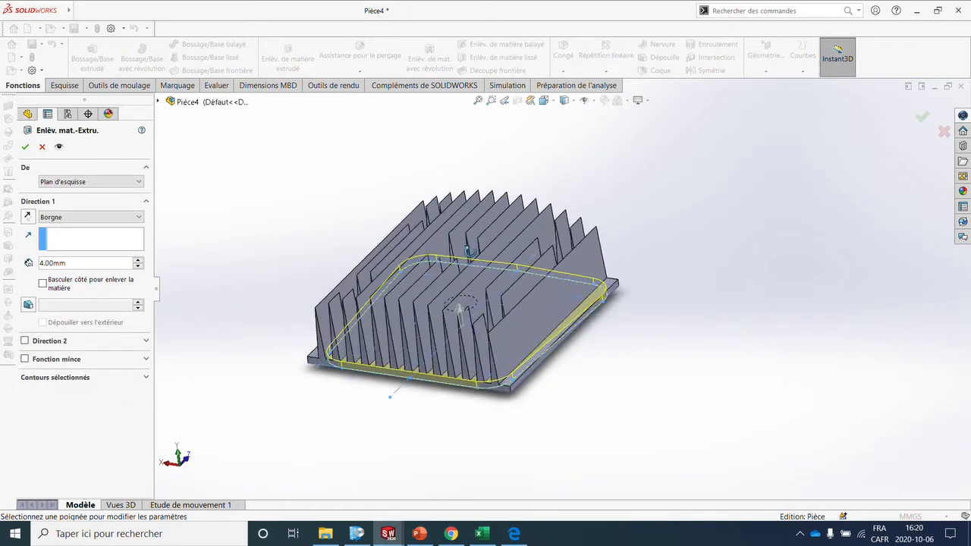
left_click(139, 217)
left_click(128, 235)
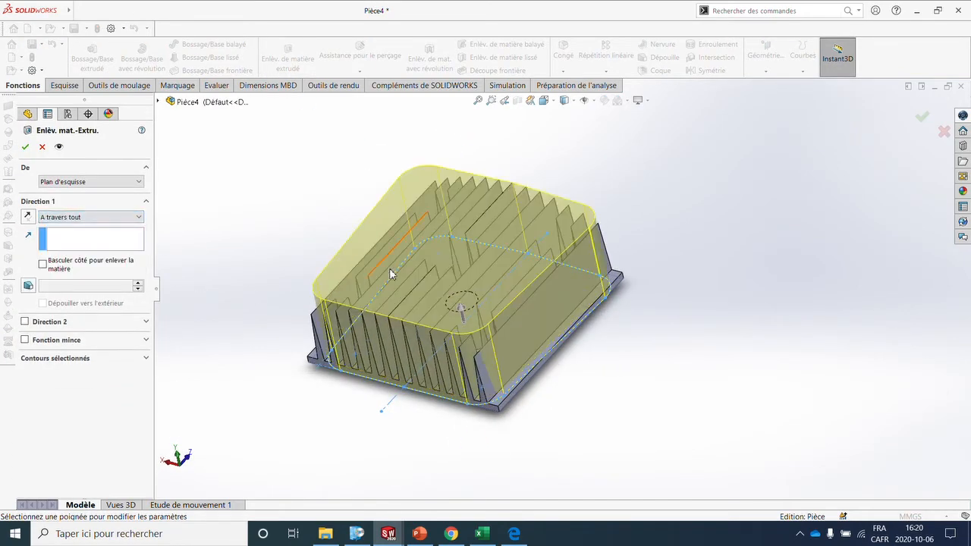
middle_click_drag(456, 294, 425, 308)
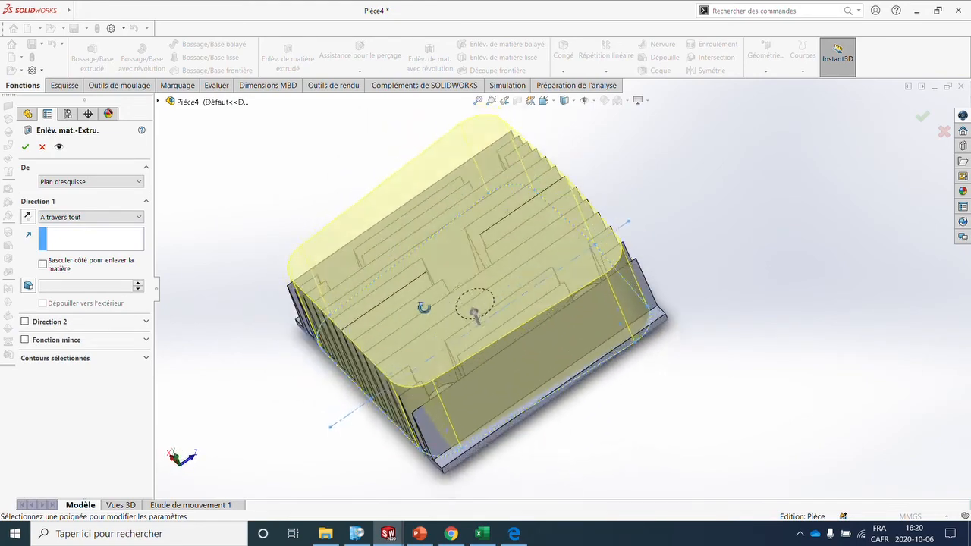
left_click(42, 265)
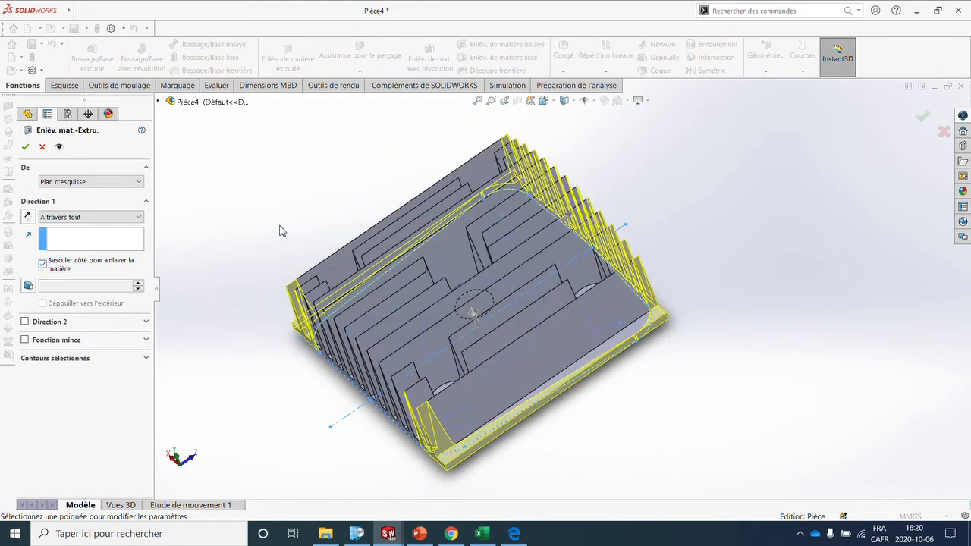
middle_click_drag(279, 231, 466, 358)
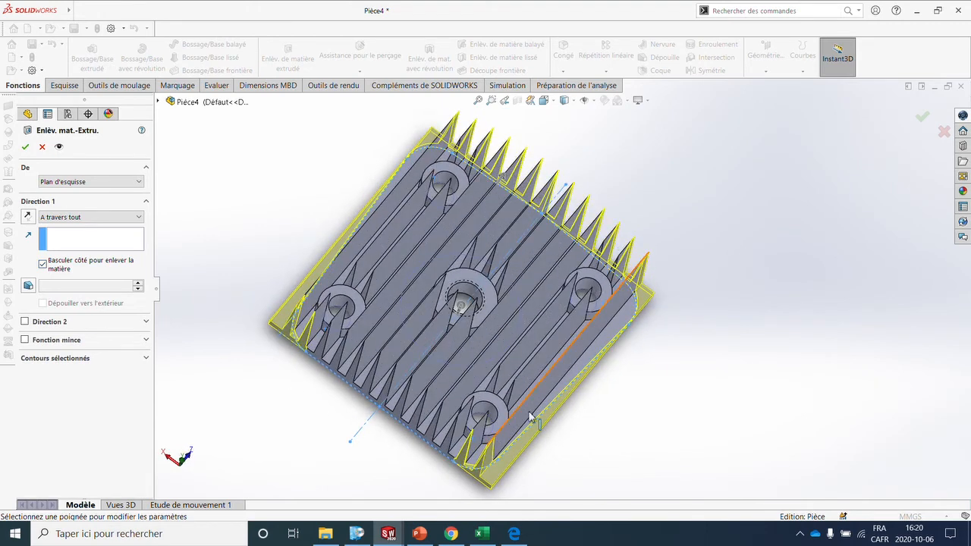
left_click(25, 147)
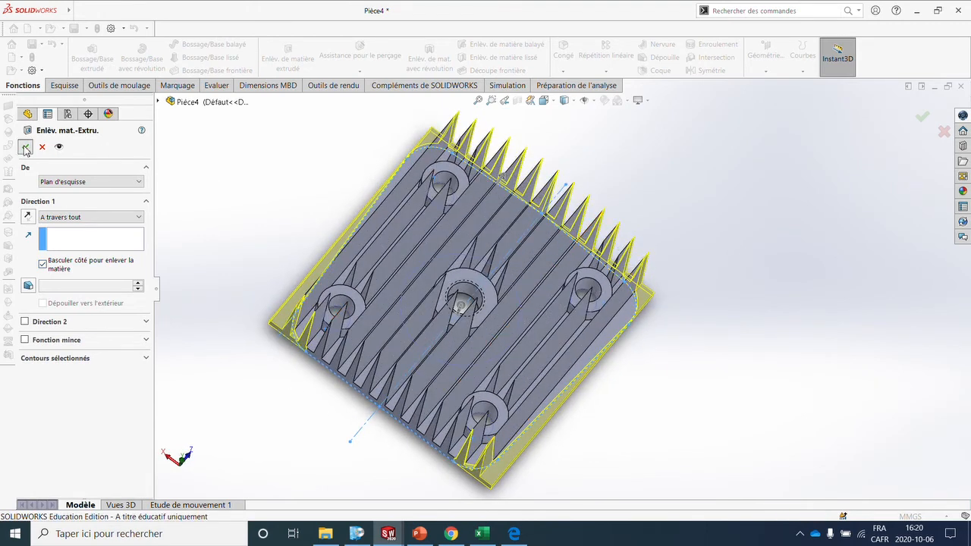
key("ctrl+7")
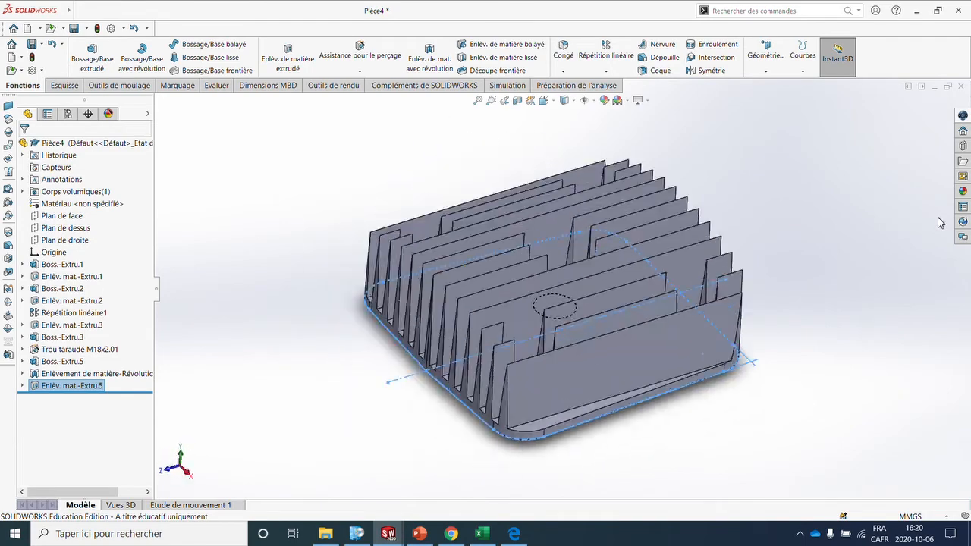
left_click(775, 277)
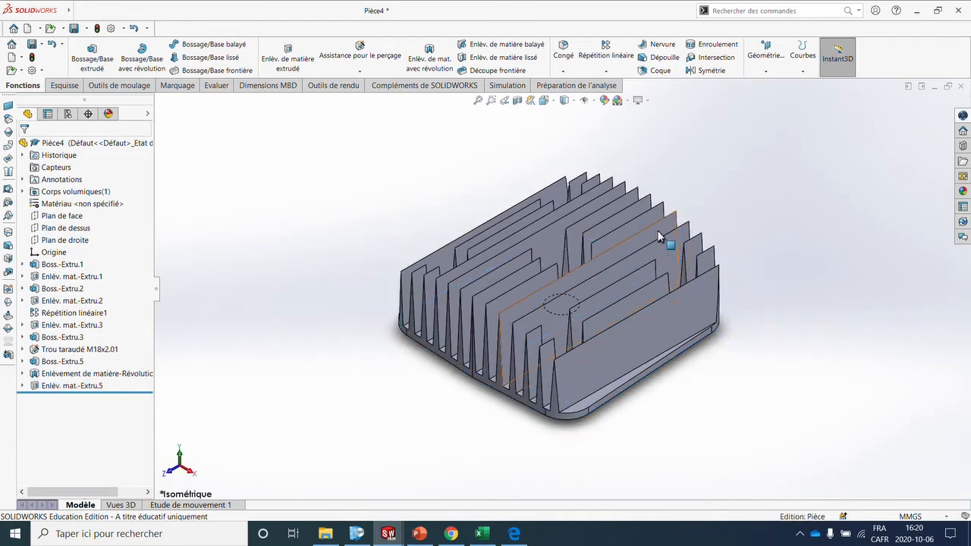
middle_click_drag(659, 235, 670, 295)
key("ctrl+7")
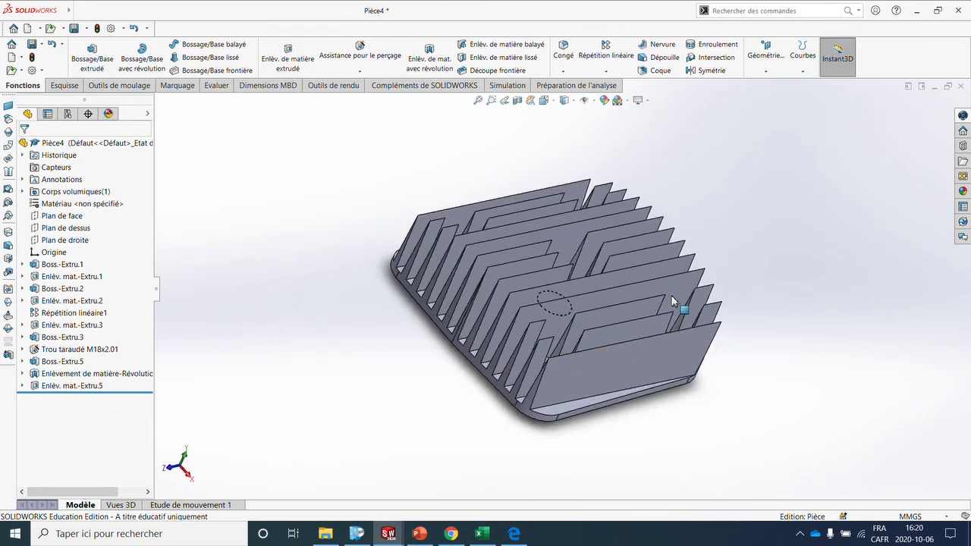